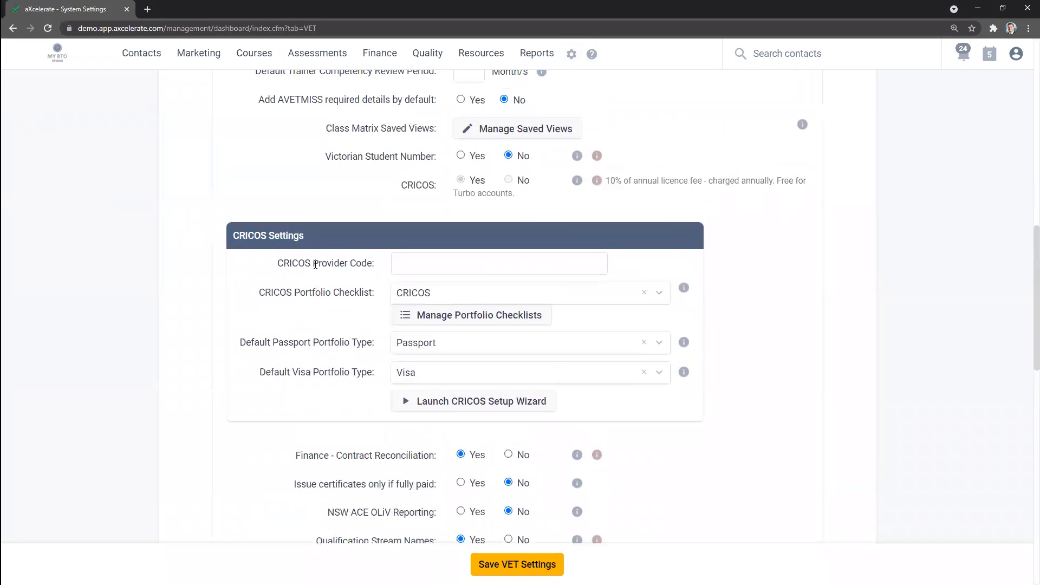
Step: Examine the CRICOS Settings for provider code, portfolio checklist, and default passport and visa portfolio types
left_click_drag(314, 265, 372, 272)
left_click(384, 273)
left_click_drag(298, 292, 382, 305)
left_click(383, 320)
left_click(657, 293)
left_click(657, 293)
left_click_drag(314, 340, 374, 342)
left_click_drag(312, 373, 363, 371)
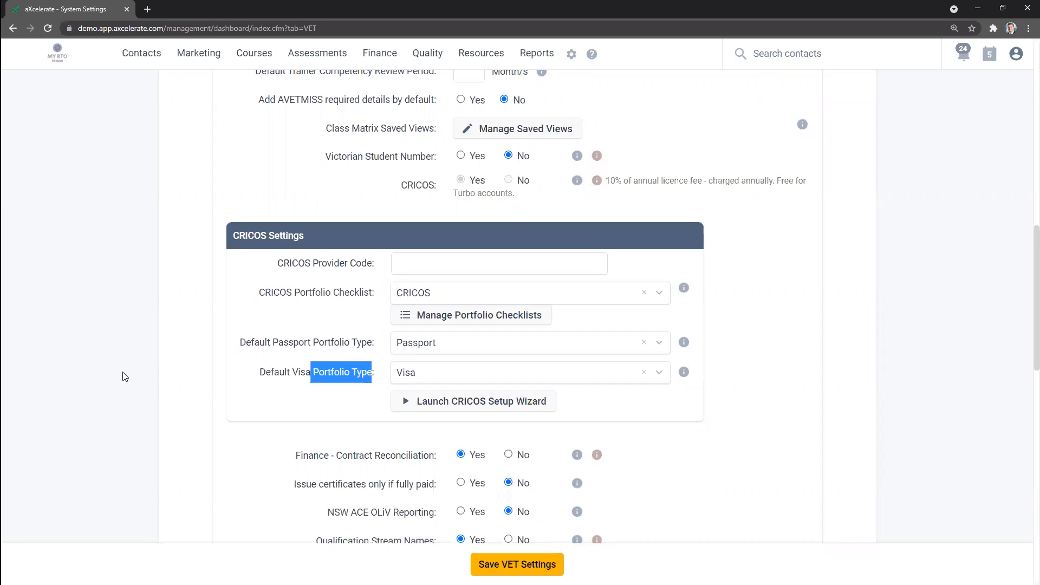
left_click(168, 375)
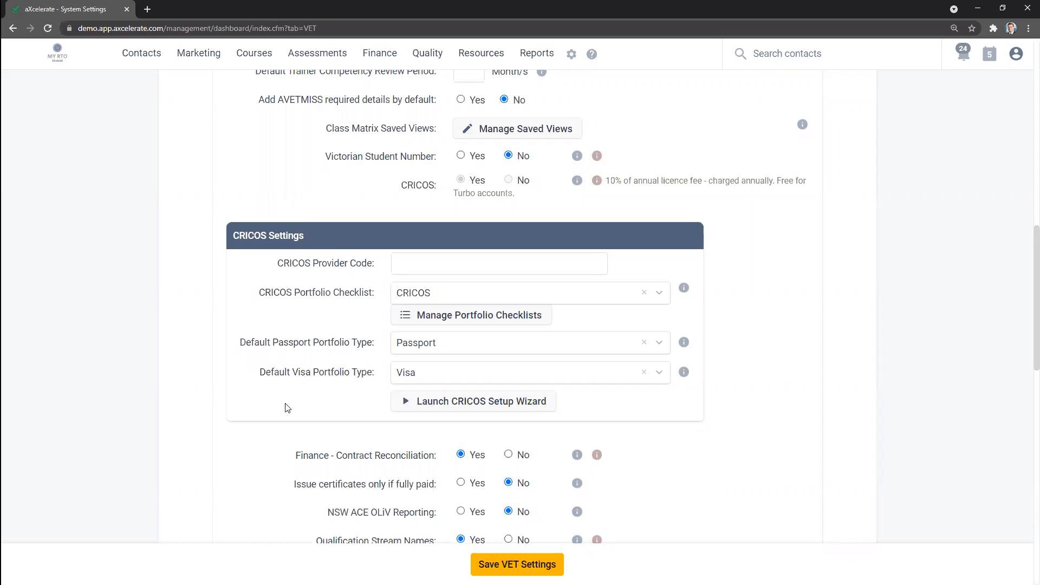
left_click_drag(261, 270, 376, 272)
left_click_drag(259, 293, 379, 300)
left_click_drag(247, 342, 377, 344)
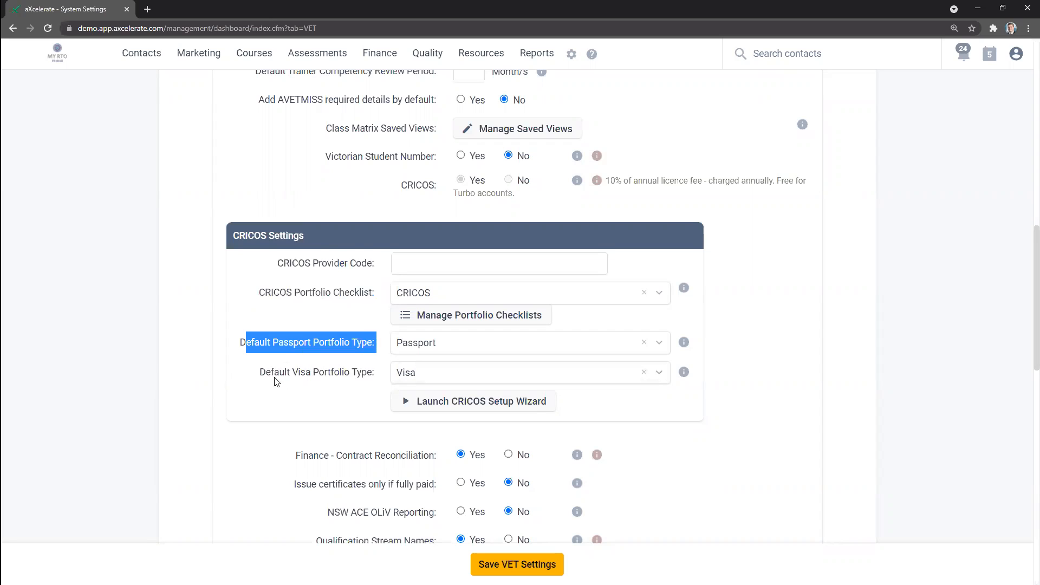
left_click_drag(275, 379, 386, 379)
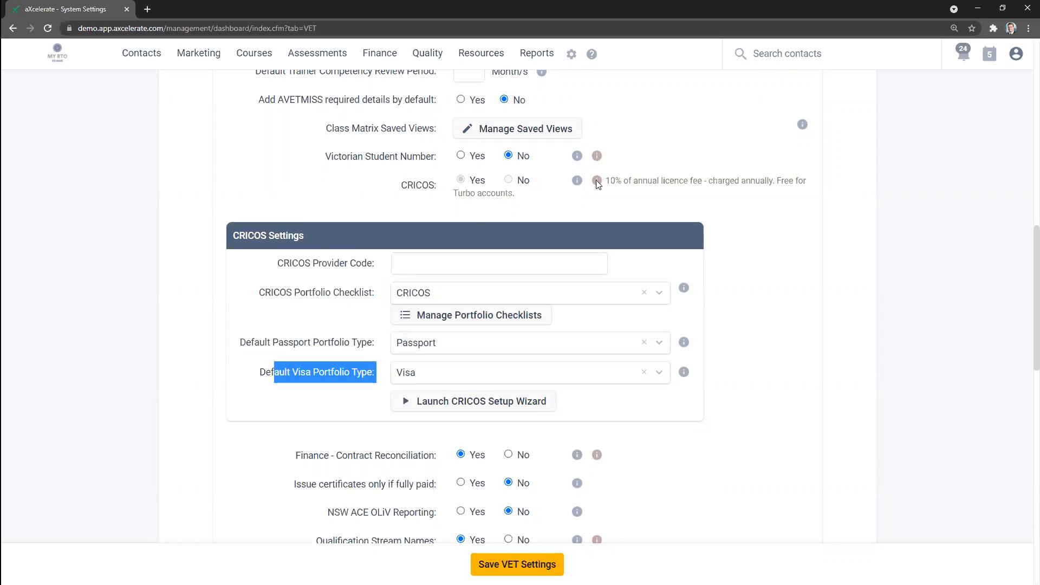
Step: Open your own contact profile for updating and go to the Country of Citizenship field in CRICOS Related Details
mouse_move(1014, 57)
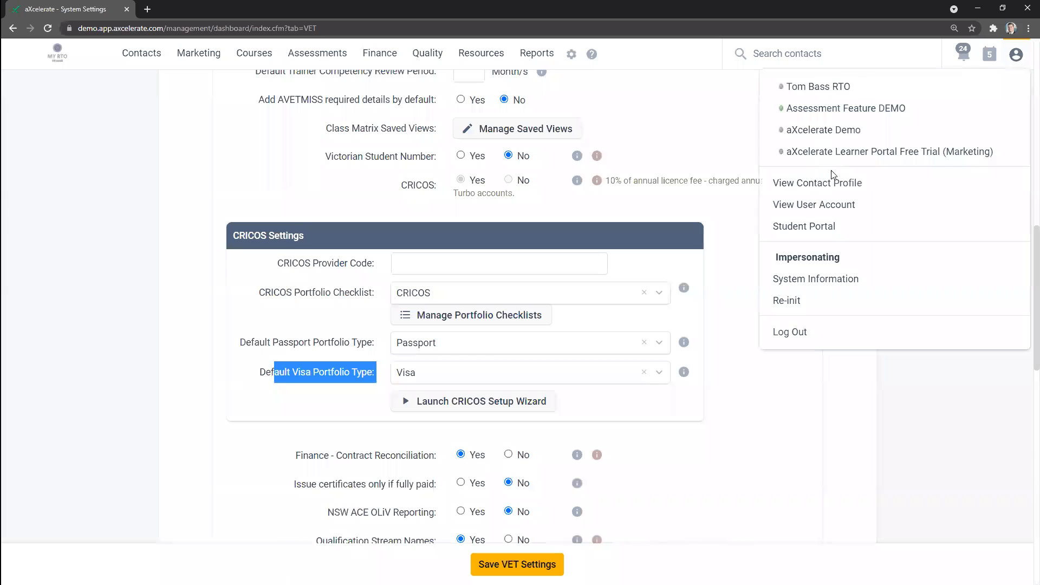
left_click(833, 186)
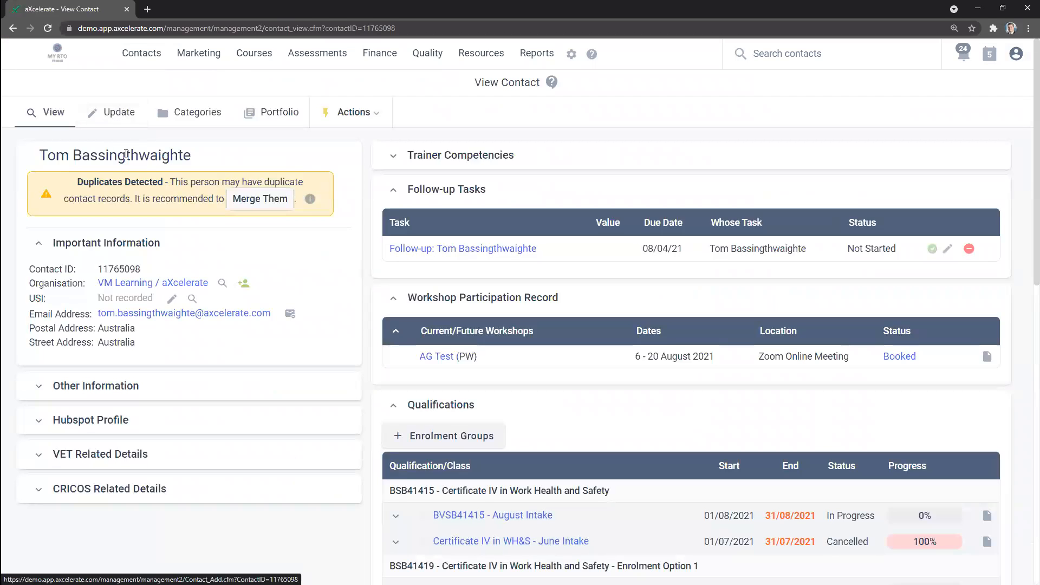
left_click(113, 114)
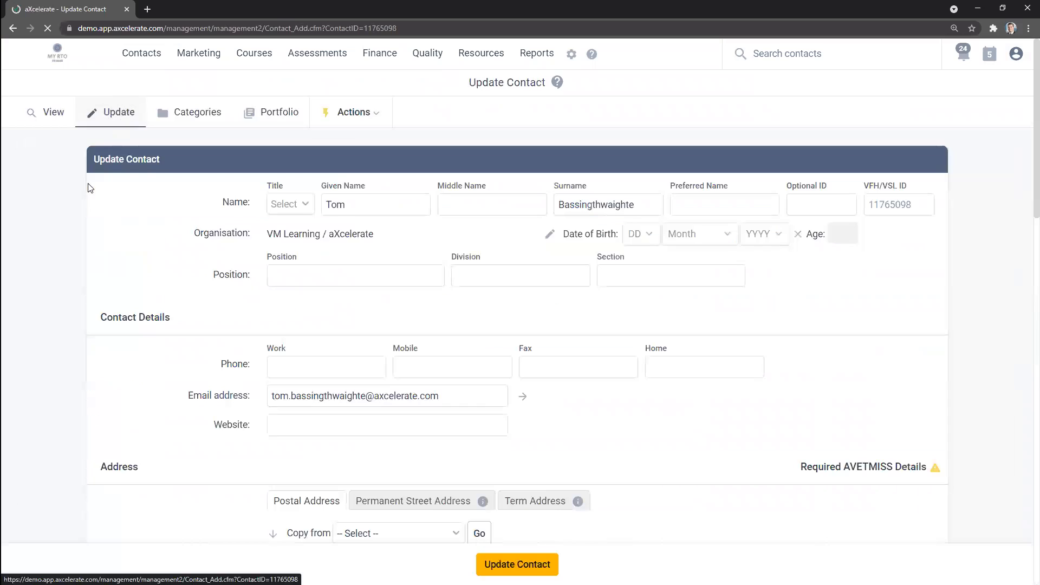
scroll(61, 159, "down", 2)
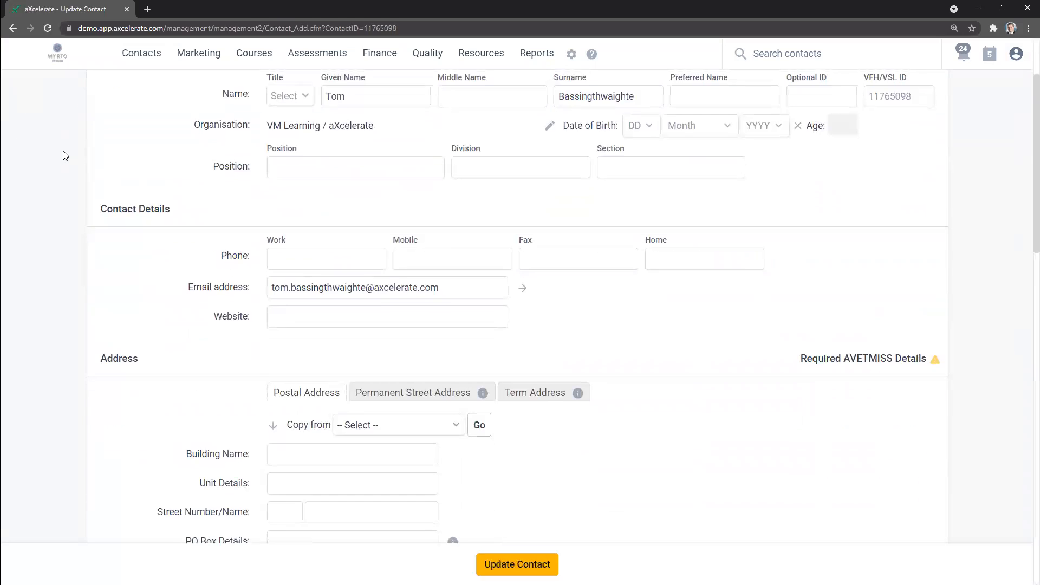
scroll(76, 193, "down", 10)
left_click_drag(100, 220, 236, 224)
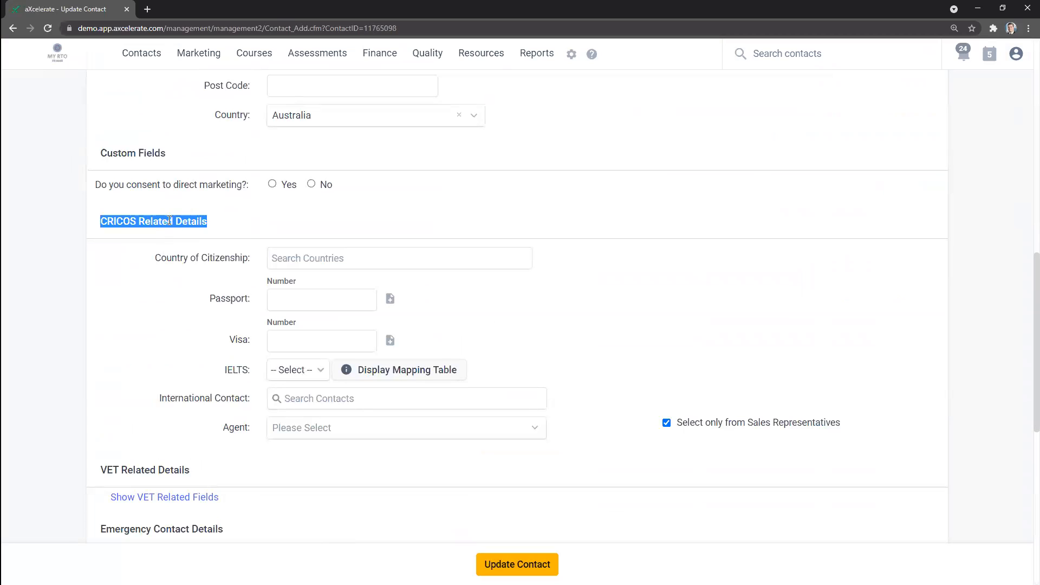
left_click_drag(149, 259, 249, 260)
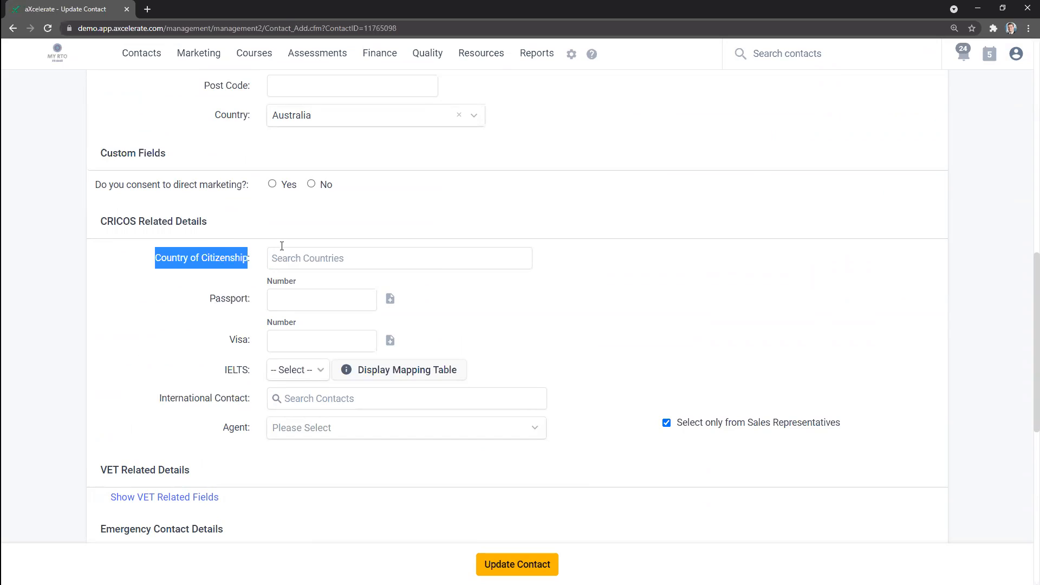
left_click(313, 253)
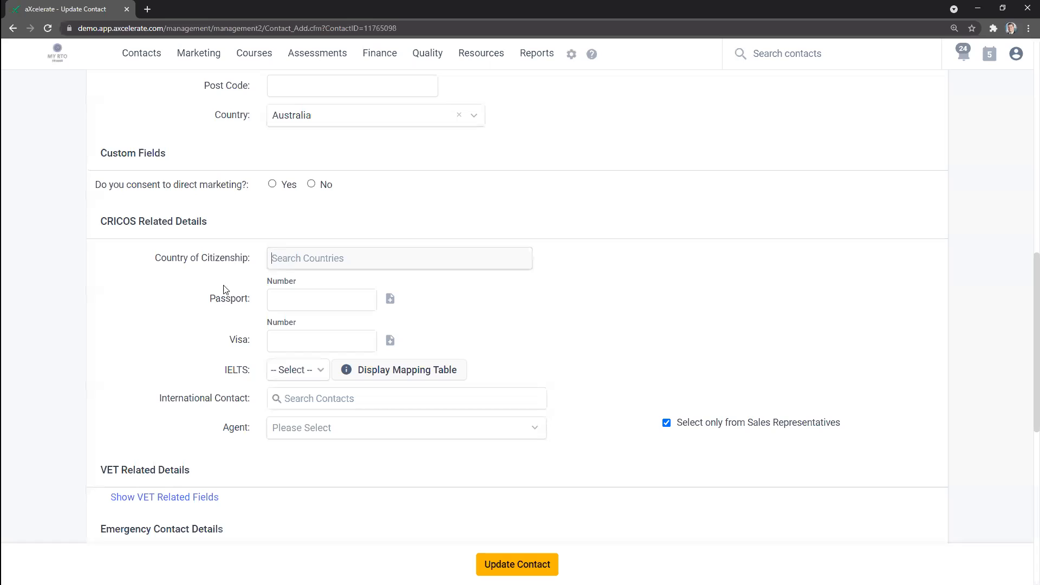
Step: Add an expiry date field for the contact's passport and leave it blank
left_click_drag(211, 296, 248, 296)
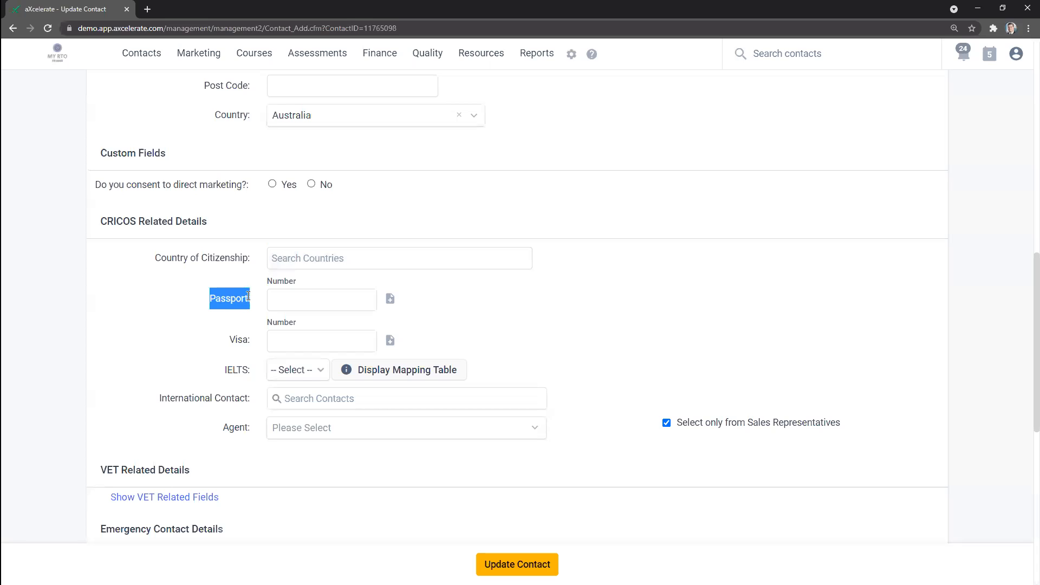
left_click(287, 297)
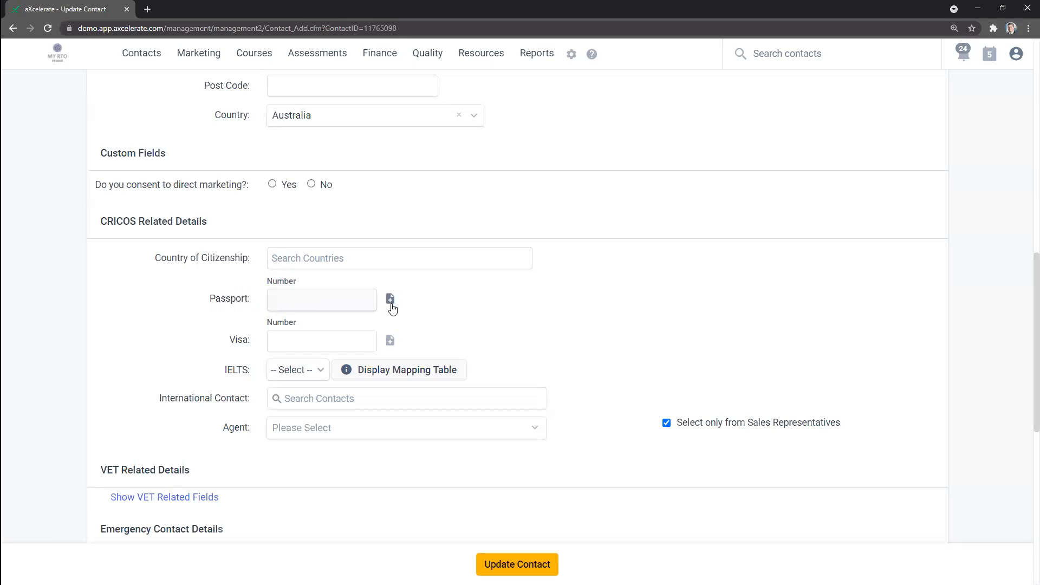
left_click(391, 303)
left_click(411, 298)
left_click(512, 301)
Step: Add an expiry date field for the contact's visa
left_click_drag(229, 339, 247, 339)
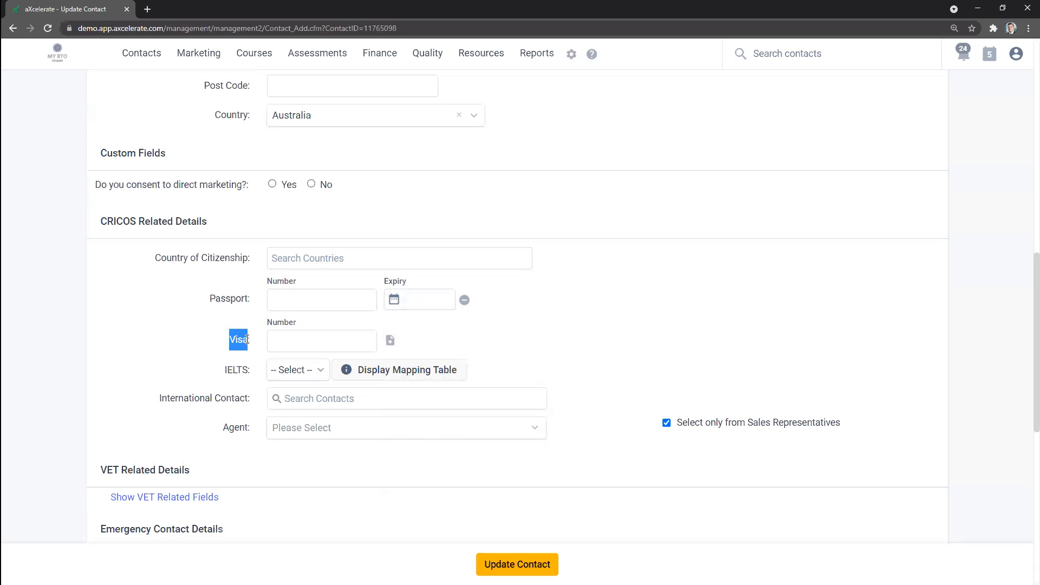
left_click(285, 340)
left_click(390, 340)
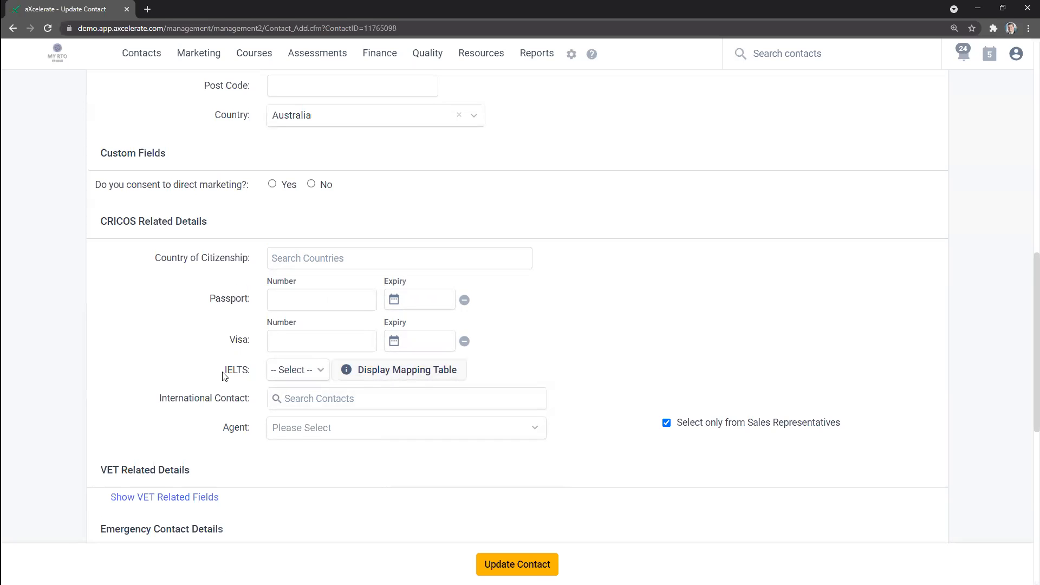
Step: View the IELTS mapping table of English language tests for student visas, and close it
scroll(224, 374, "down", 1)
left_click_drag(225, 315, 246, 315)
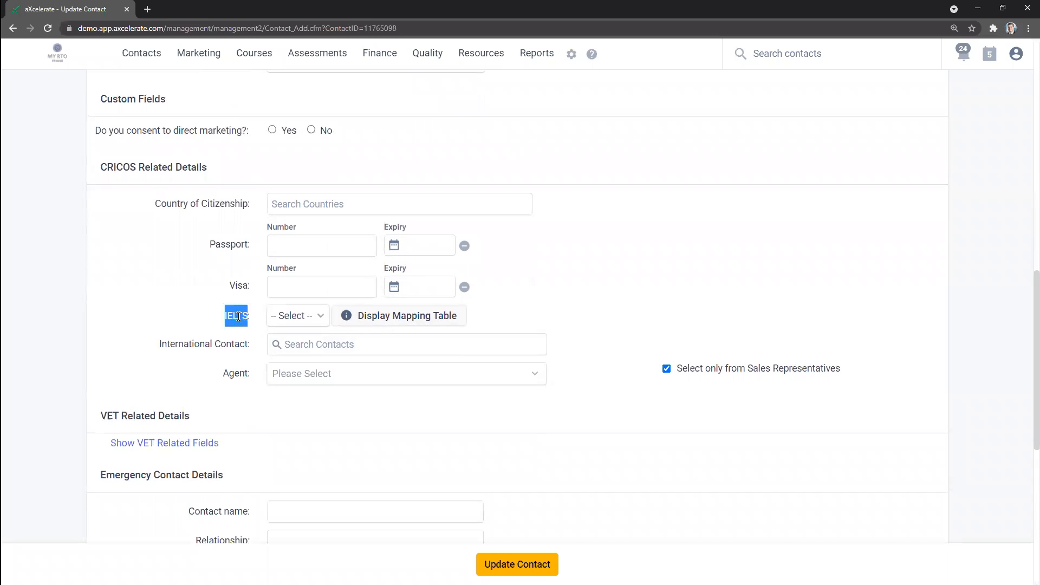
left_click(259, 325)
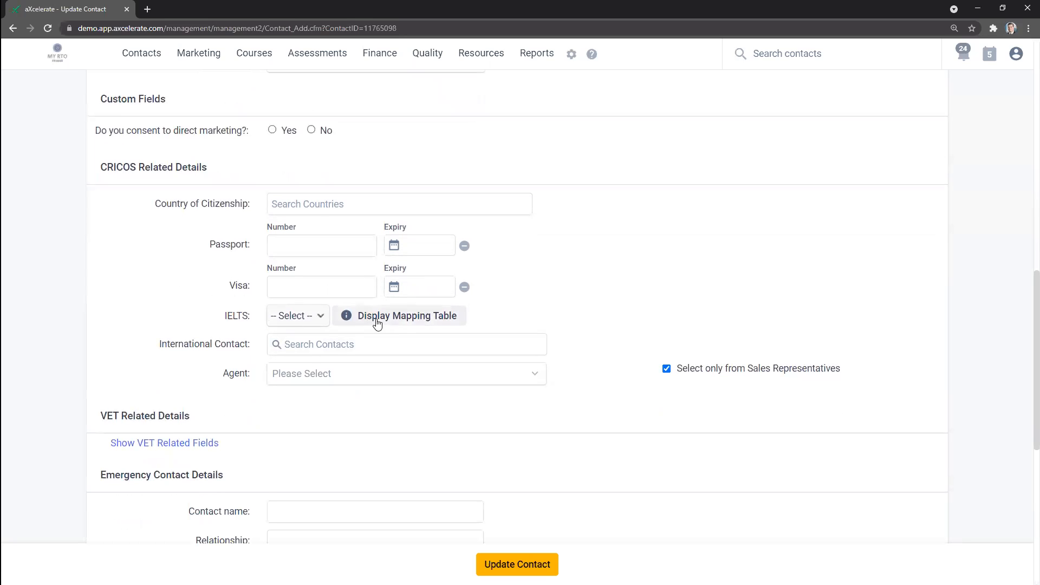
left_click(380, 316)
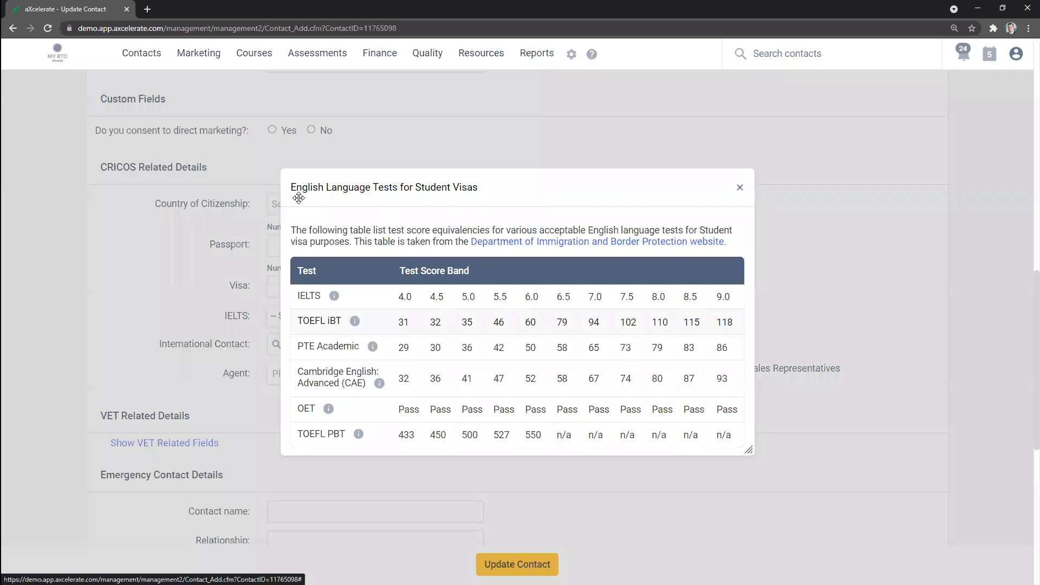
left_click_drag(295, 195, 322, 197)
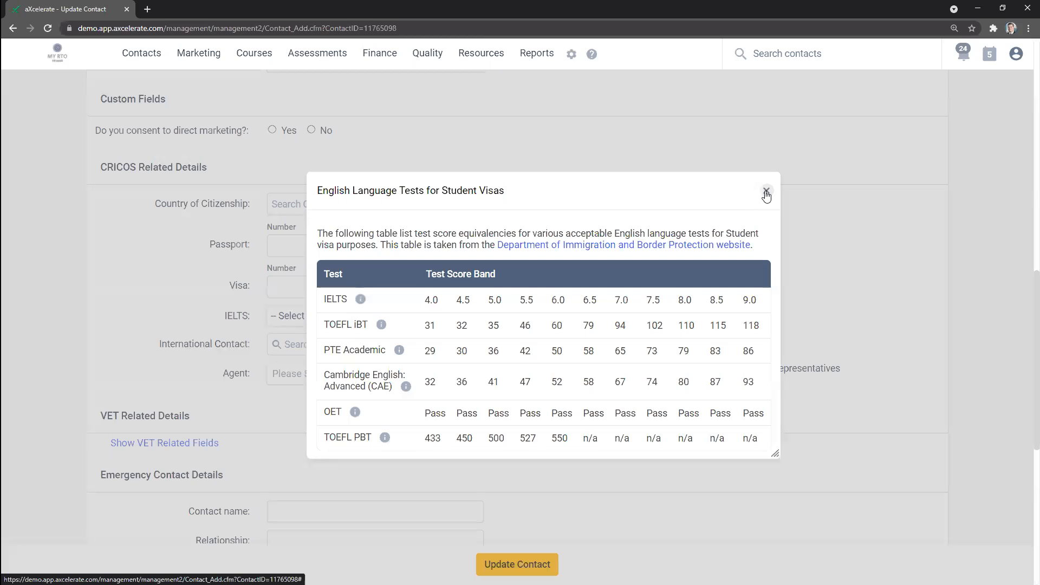
left_click_drag(657, 185, 639, 167)
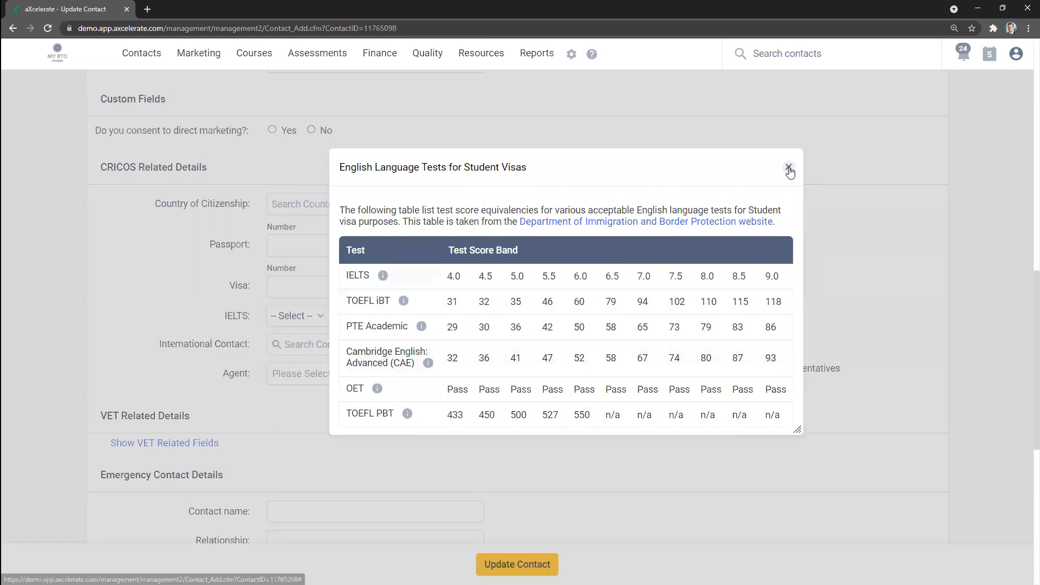
left_click(789, 168)
Step: Compare the selectable IELTS scores with the test score equivalencies in the mapping table, without choosing a score
left_click(304, 319)
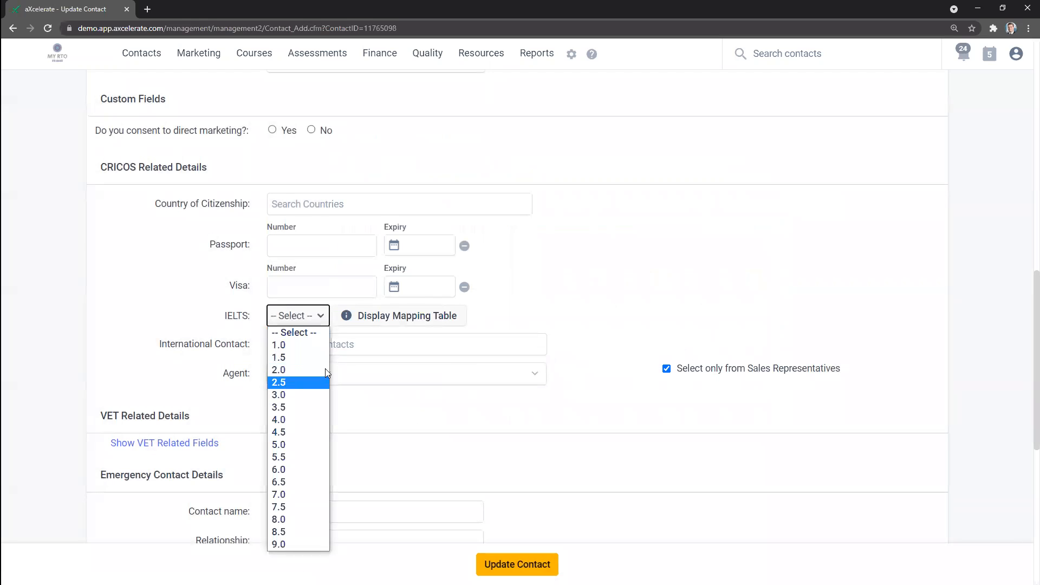
left_click(517, 314)
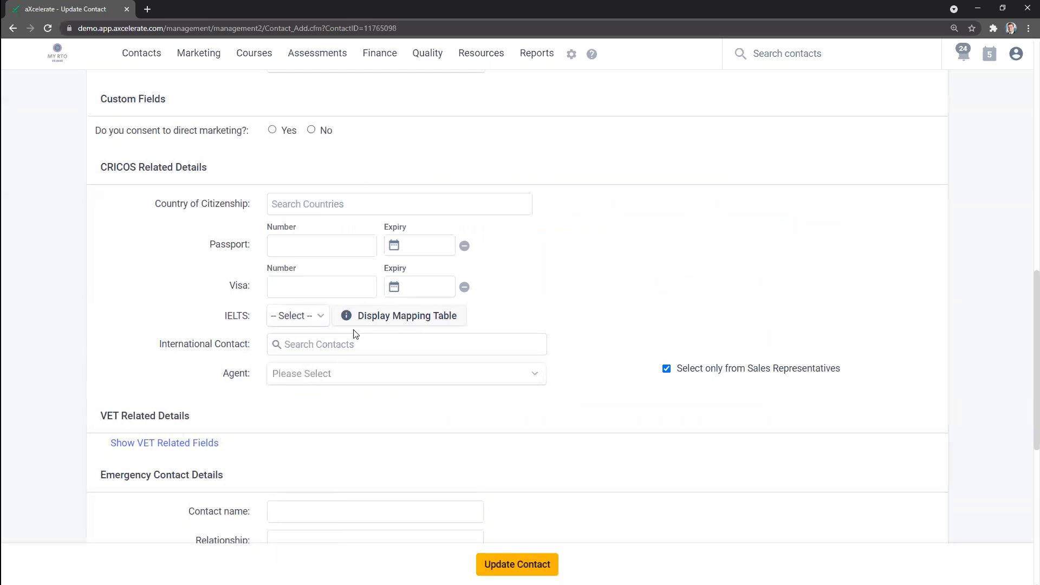
left_click_drag(222, 324, 257, 320)
left_click(385, 318)
left_click_drag(574, 170, 711, 162)
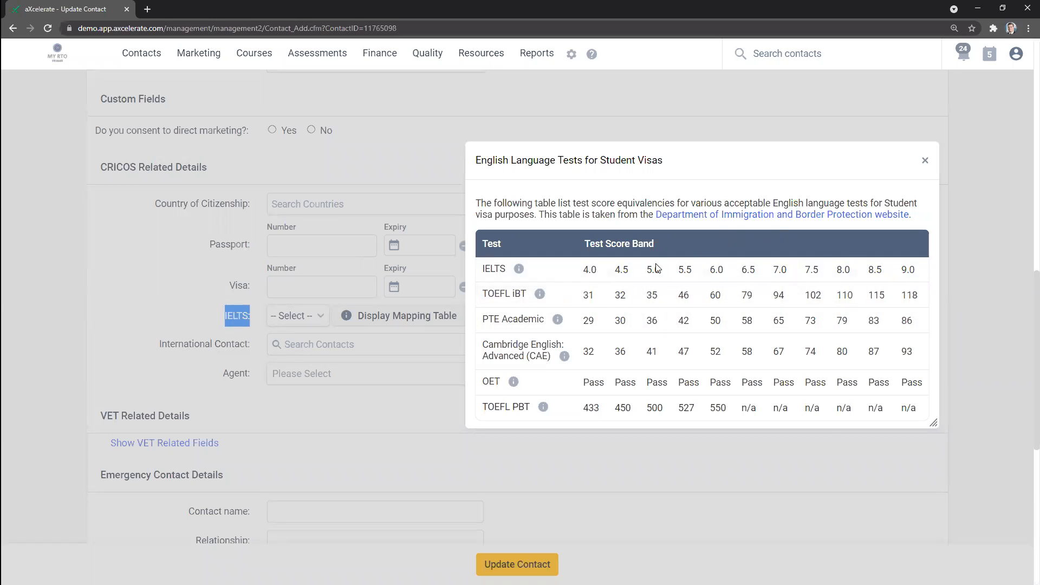
left_click(924, 160)
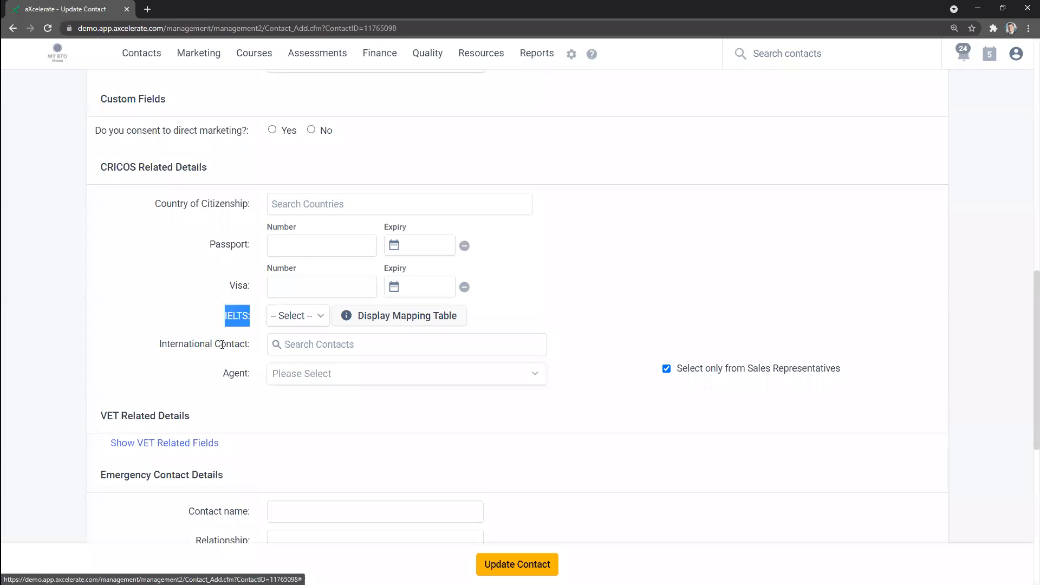
left_click(300, 317)
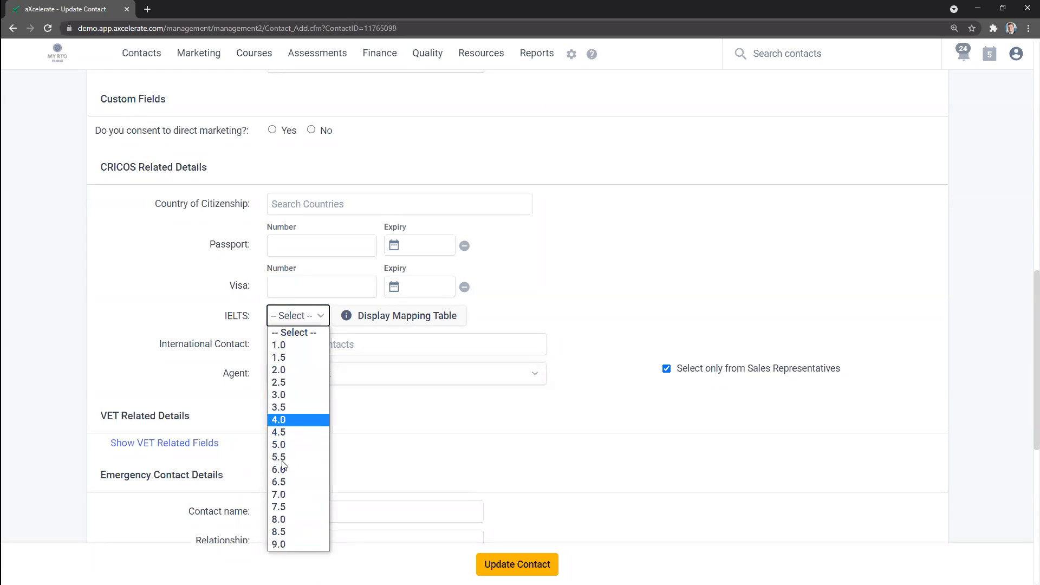
left_click(155, 257)
Step: Examine the International Contact field and the options for adding a new contact
scroll(123, 320, "down", 1)
left_click_drag(160, 313, 254, 309)
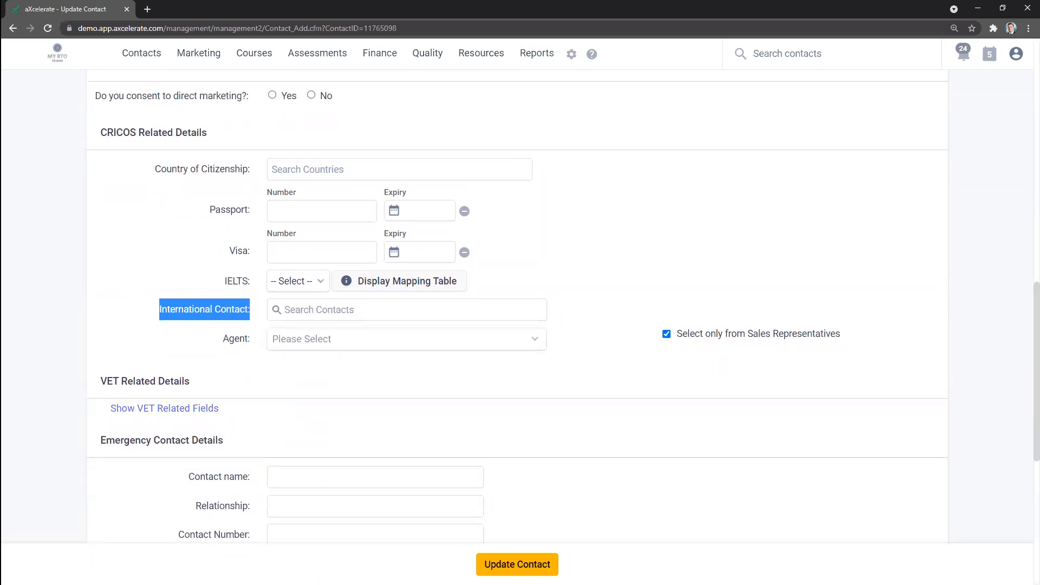
left_click(174, 336)
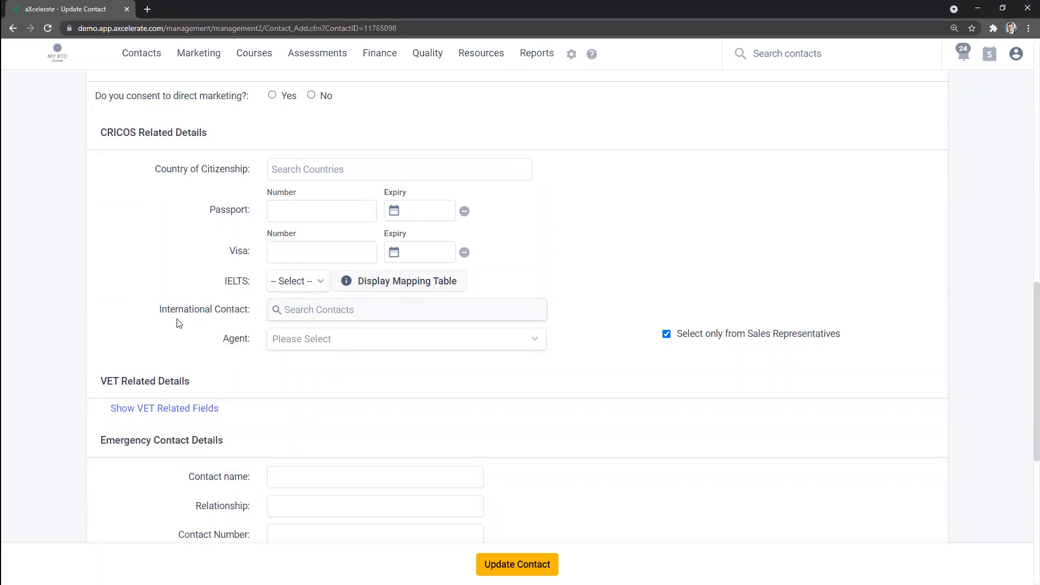
left_click_drag(158, 310, 248, 310)
double_click(226, 310)
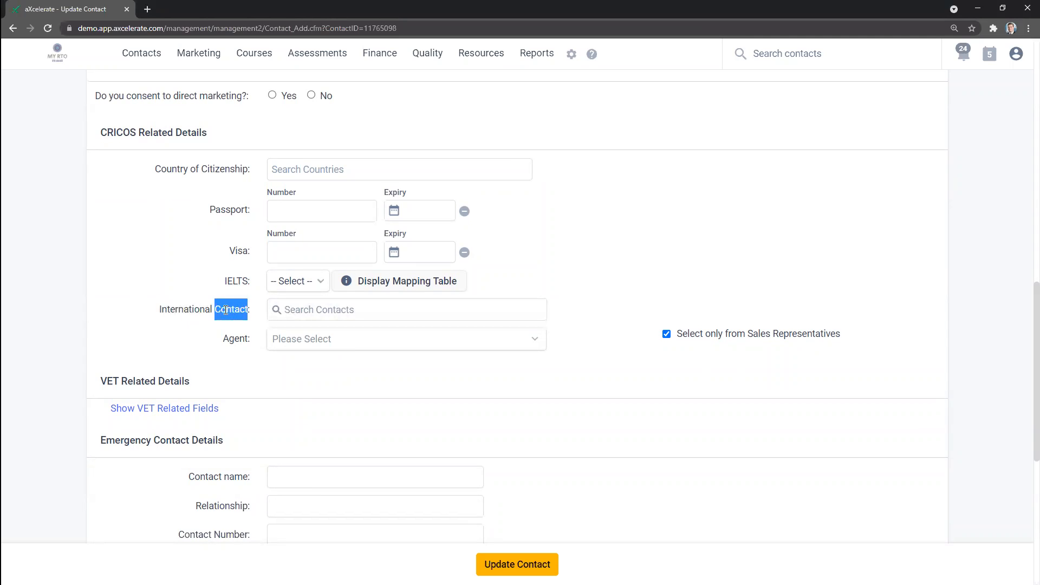
mouse_move(142, 57)
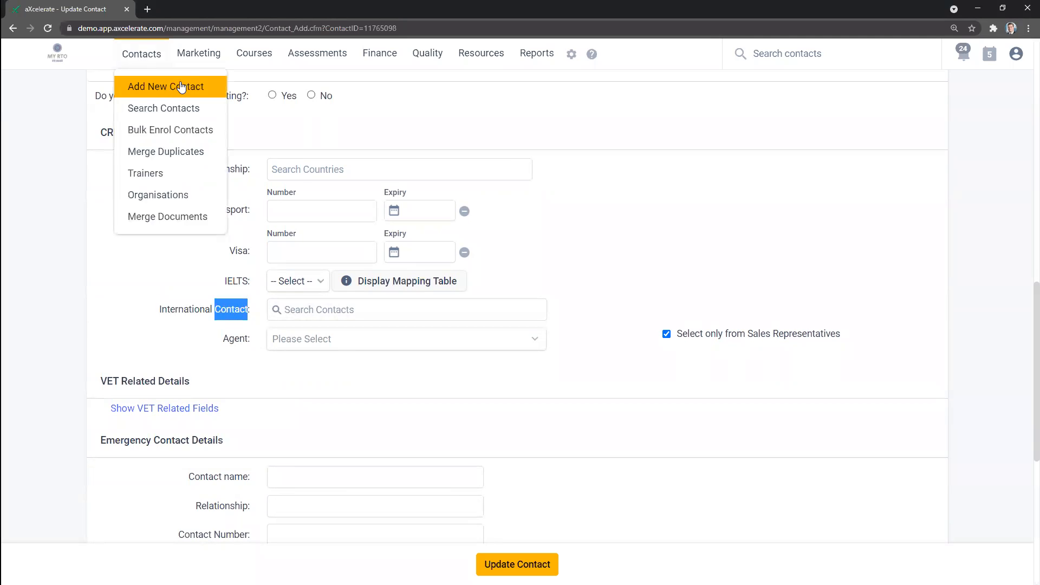
left_click(298, 312)
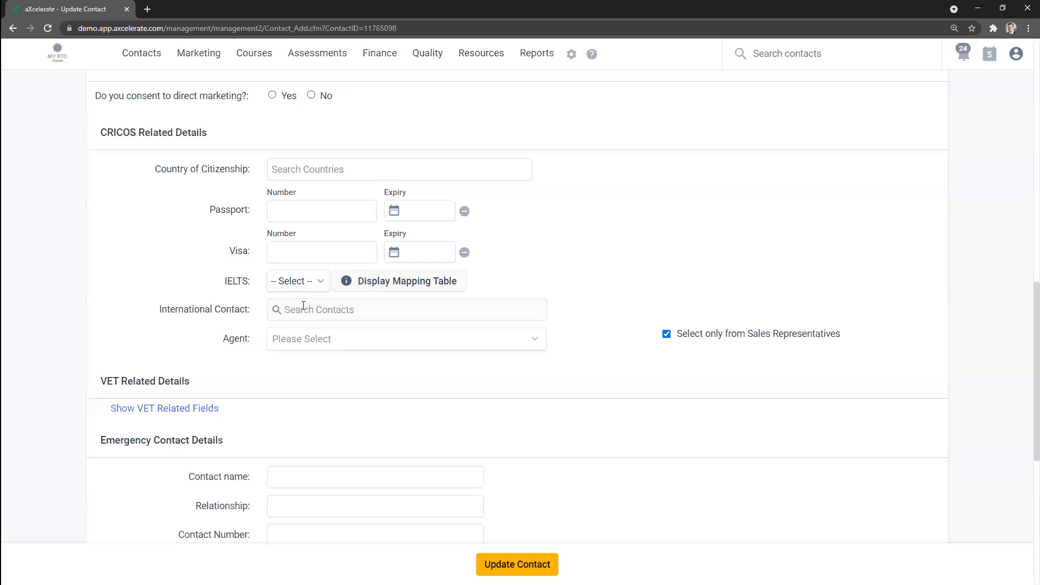
Step: Check the Agent field's choices in the CRICOS details without selecting an agent
scroll(190, 303, "down", 1)
double_click(255, 292)
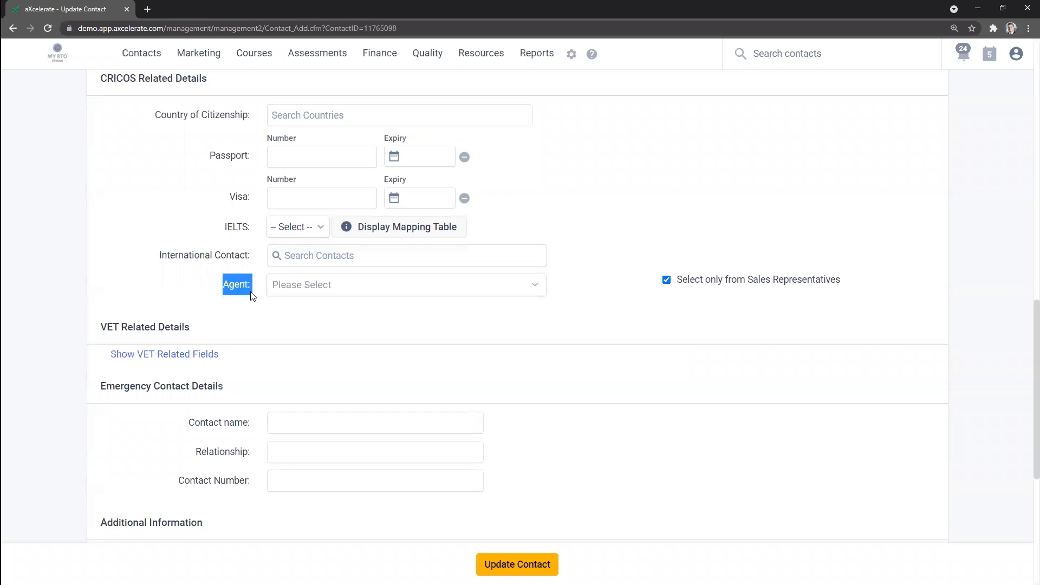
left_click(296, 291)
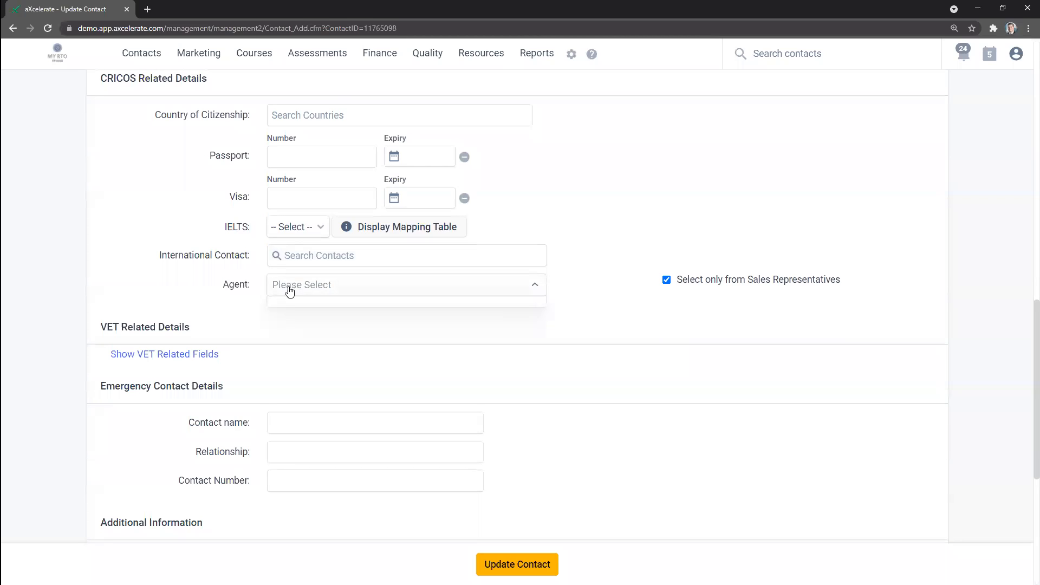
left_click(243, 287)
left_click_drag(245, 286, 258, 290)
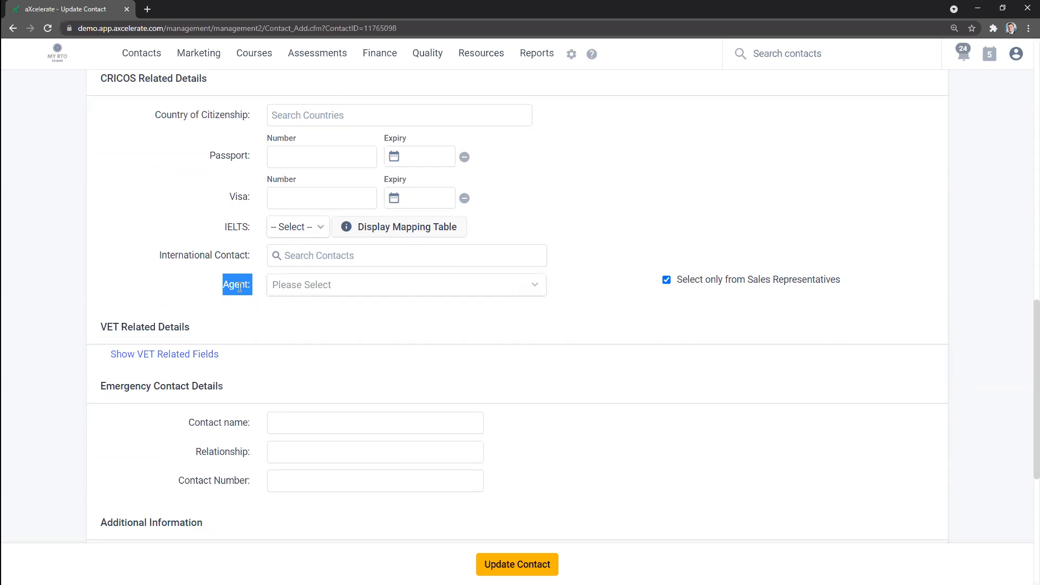
left_click(134, 286)
scroll(130, 286, "up", 1)
mouse_move(566, 61)
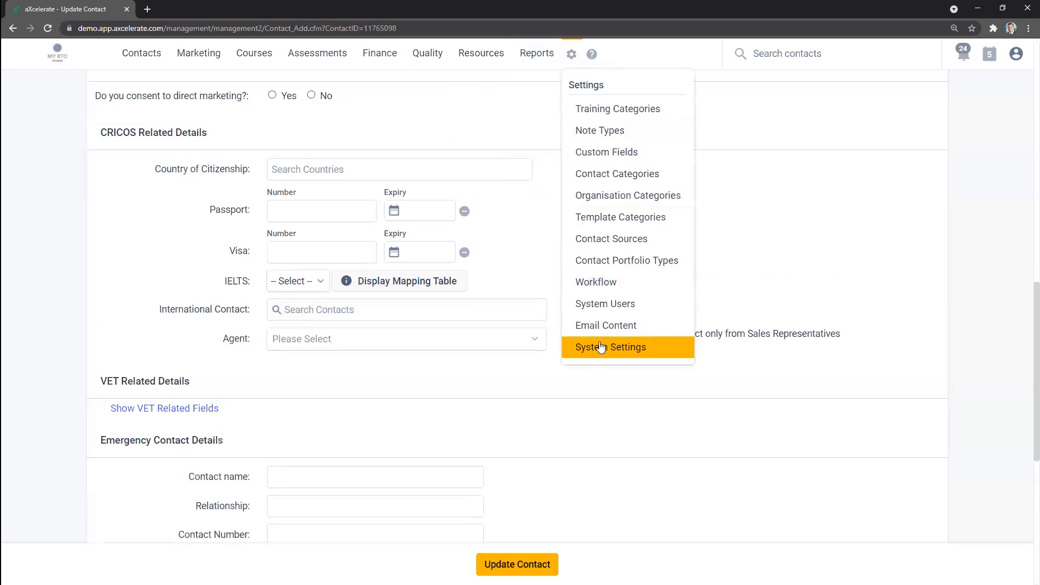
left_click_drag(167, 234, 157, 223)
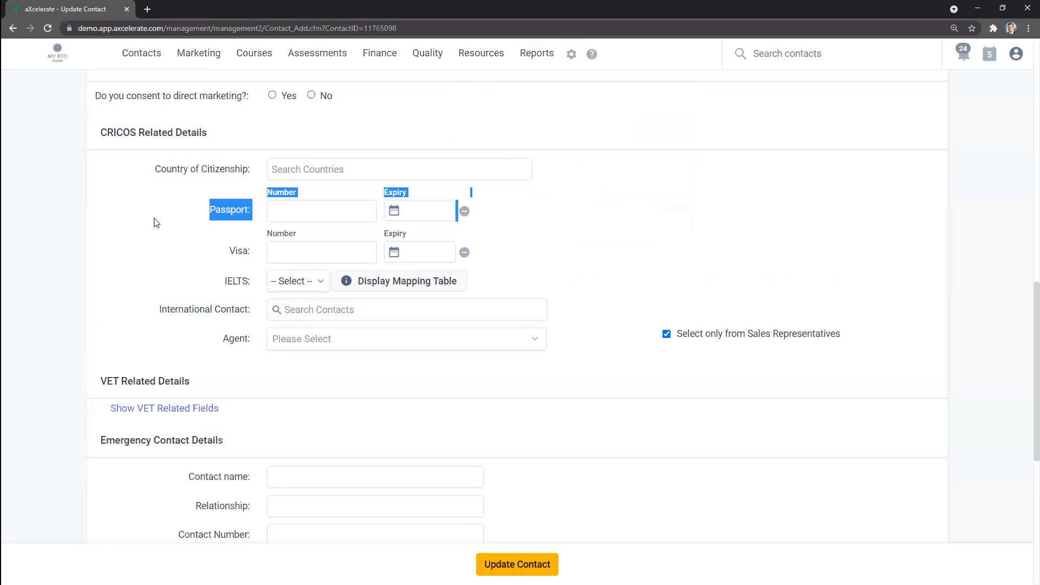
Step: Go to the class list and open the BSB41415 - CRICOS August Intake class
left_click(182, 248)
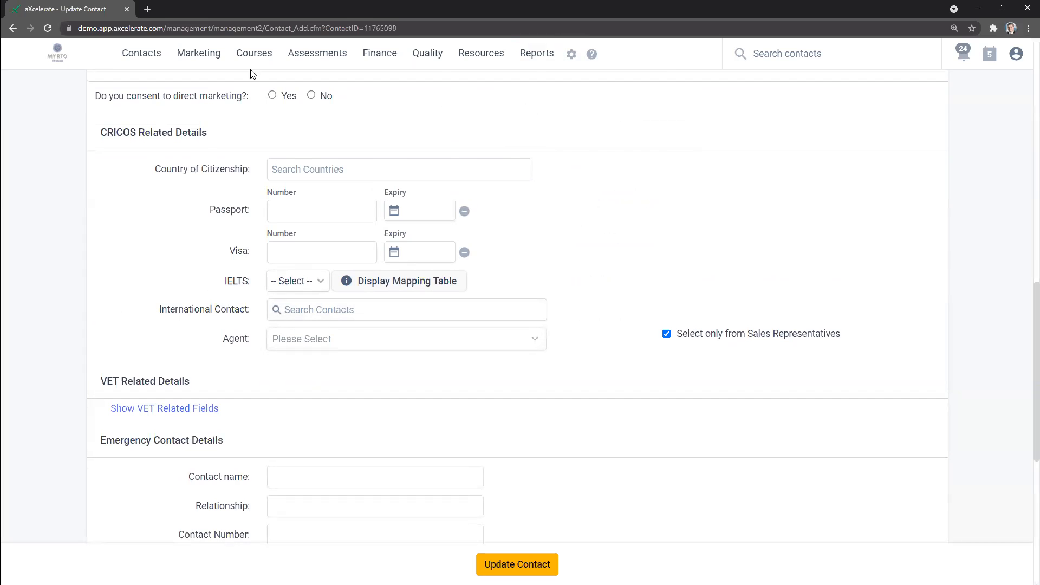
mouse_move(251, 65)
left_click(425, 111)
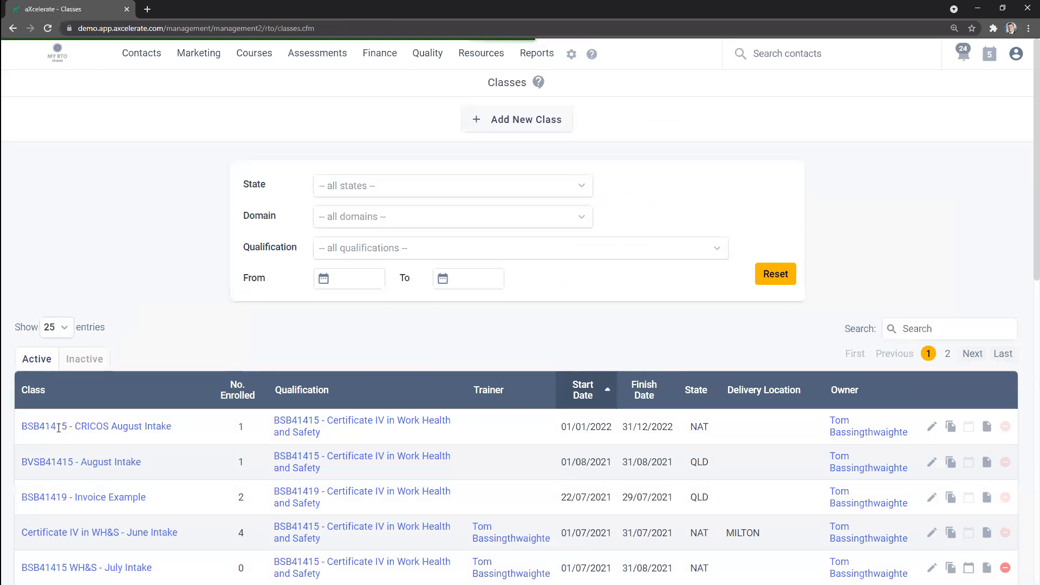
left_click_drag(23, 432, 22, 431)
left_click(54, 428)
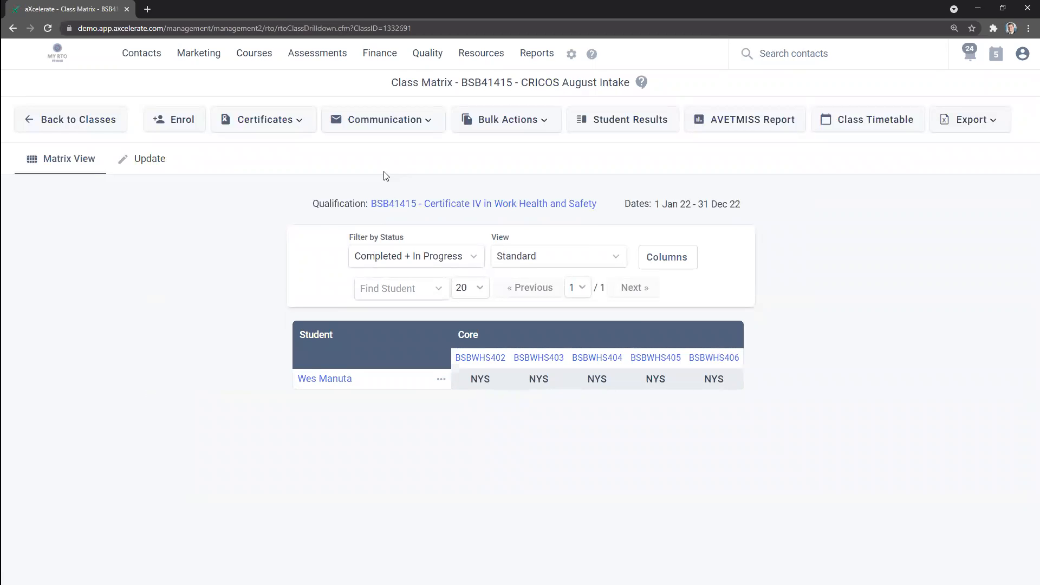
Step: Examine the scheduled dates of units BSBWHS402 to BSBWHS406 in the class's update details
left_click(142, 165)
scroll(303, 198, "down", 5)
scroll(328, 209, "down", 5)
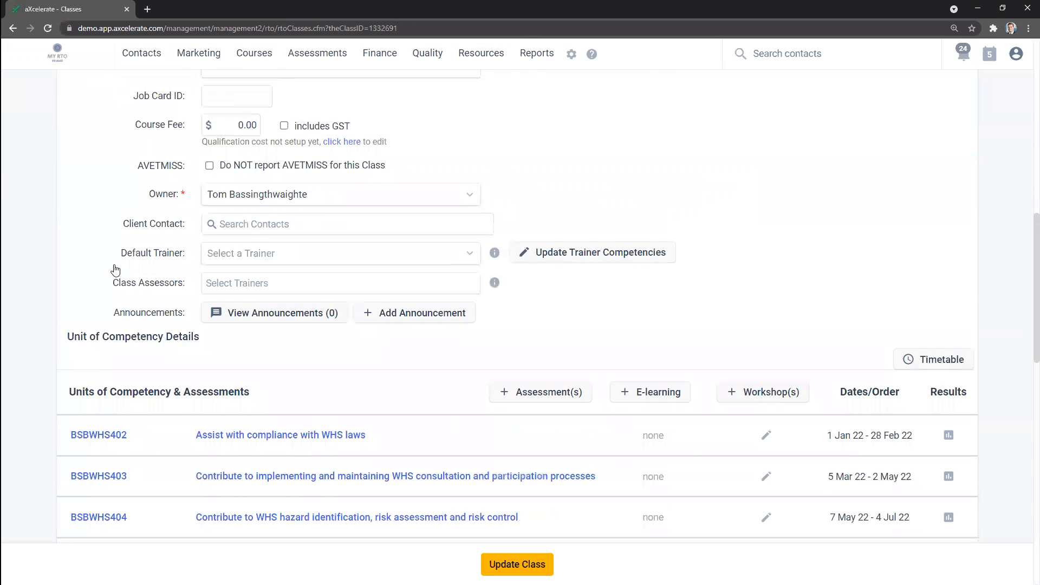
scroll(111, 269, "down", 3)
left_click_drag(823, 266, 940, 274)
left_click_drag(825, 306, 914, 315)
left_click_drag(829, 345, 921, 341)
left_click_drag(824, 387, 922, 383)
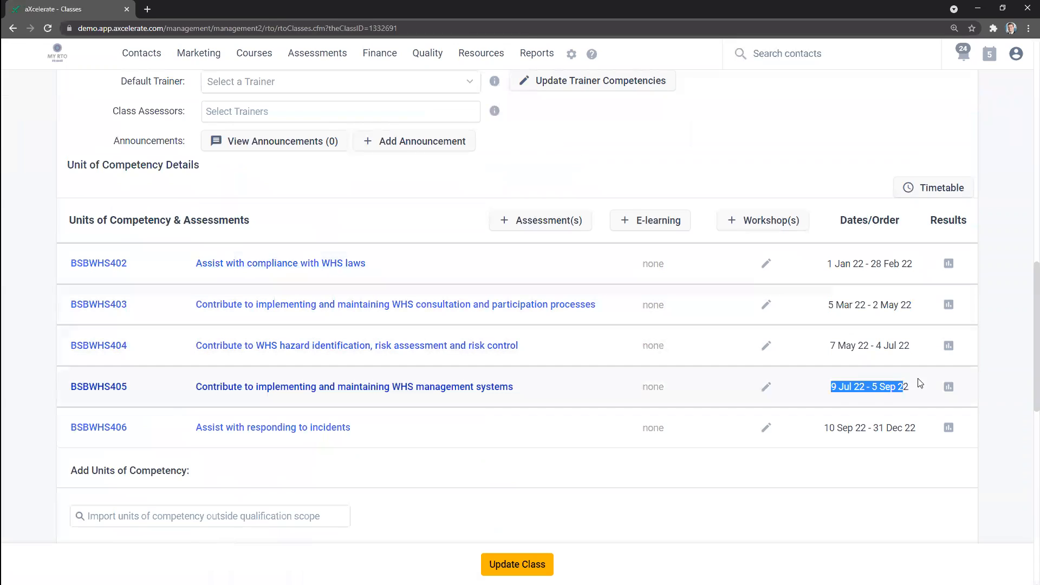
left_click_drag(819, 428, 922, 432)
left_click(851, 464)
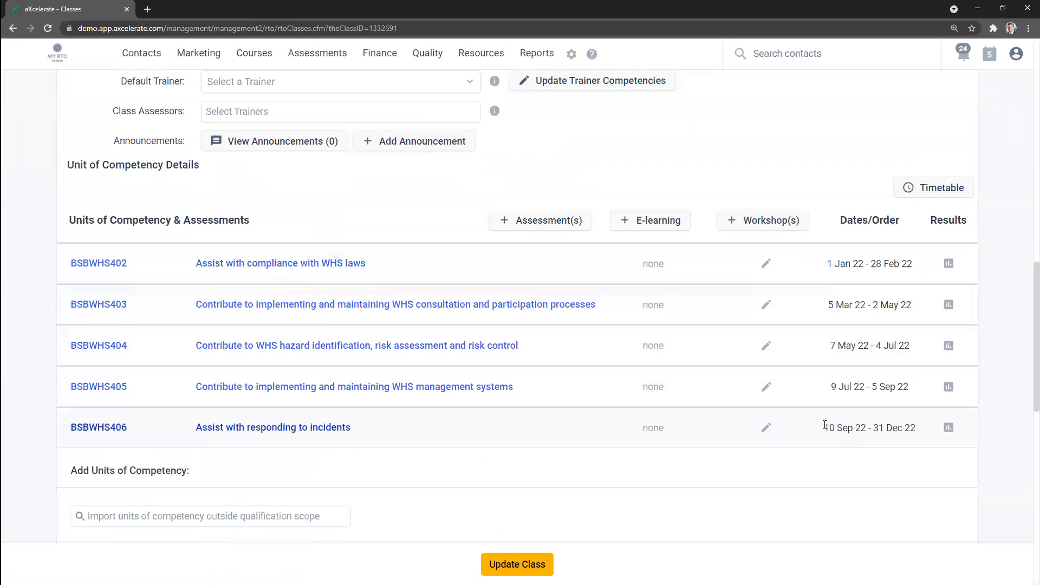
left_click_drag(850, 426, 920, 430)
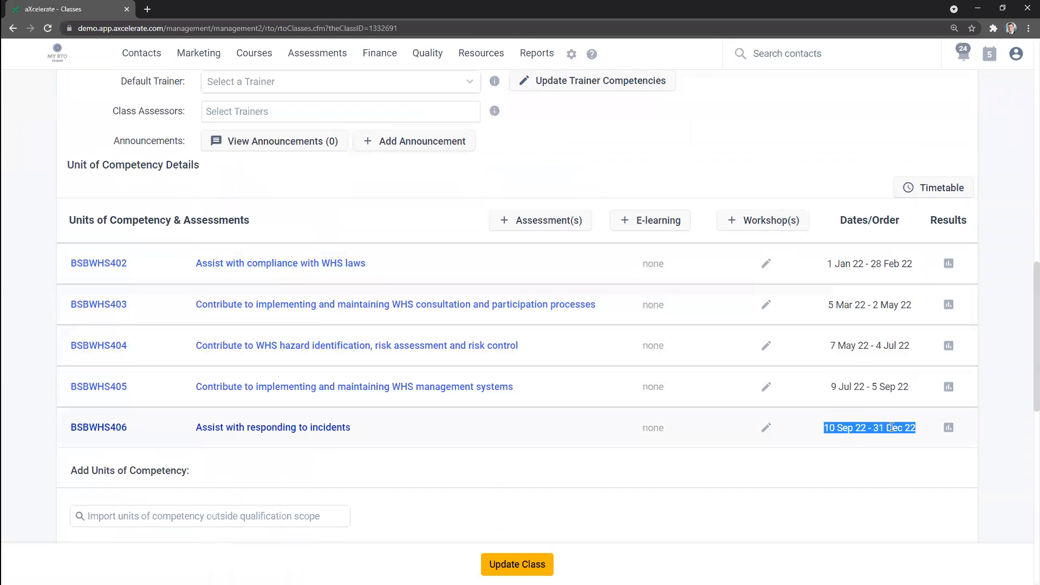
left_click(860, 496)
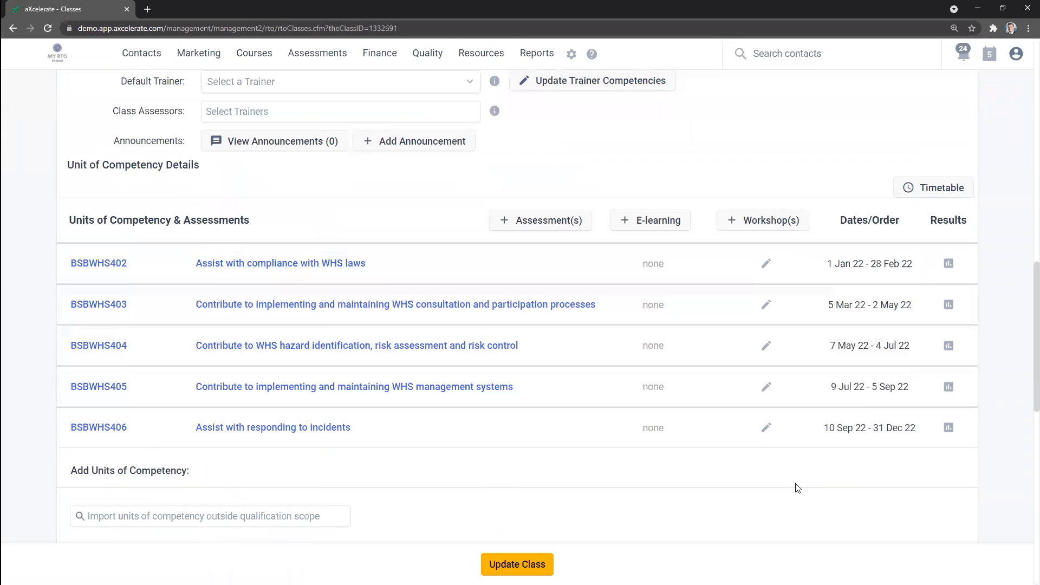
Step: Return to the class matrix, find the student by first name among the contacts, and enrol the student tentatively
left_click(11, 28)
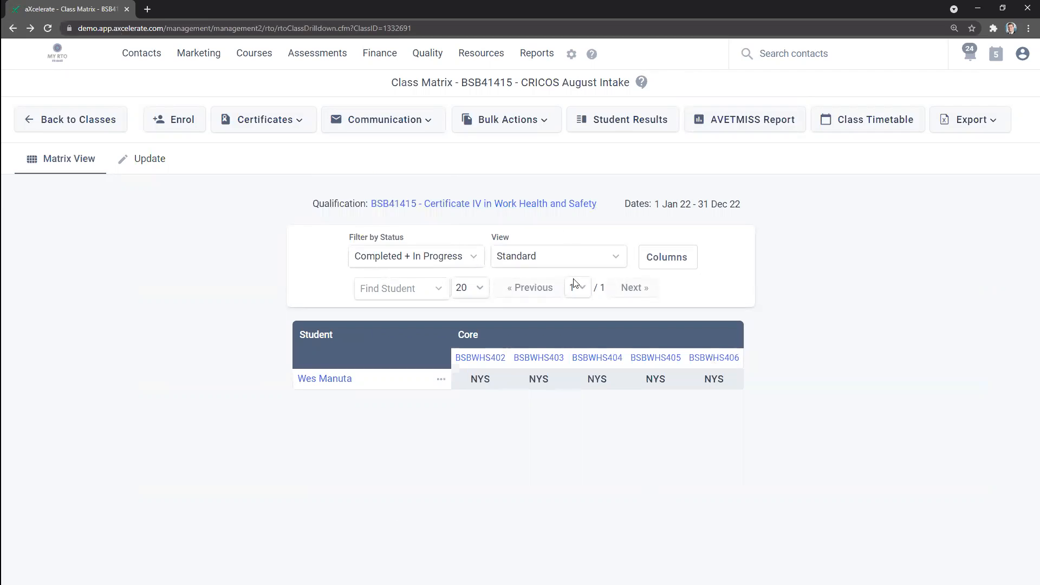
double_click(539, 82)
left_click(161, 126)
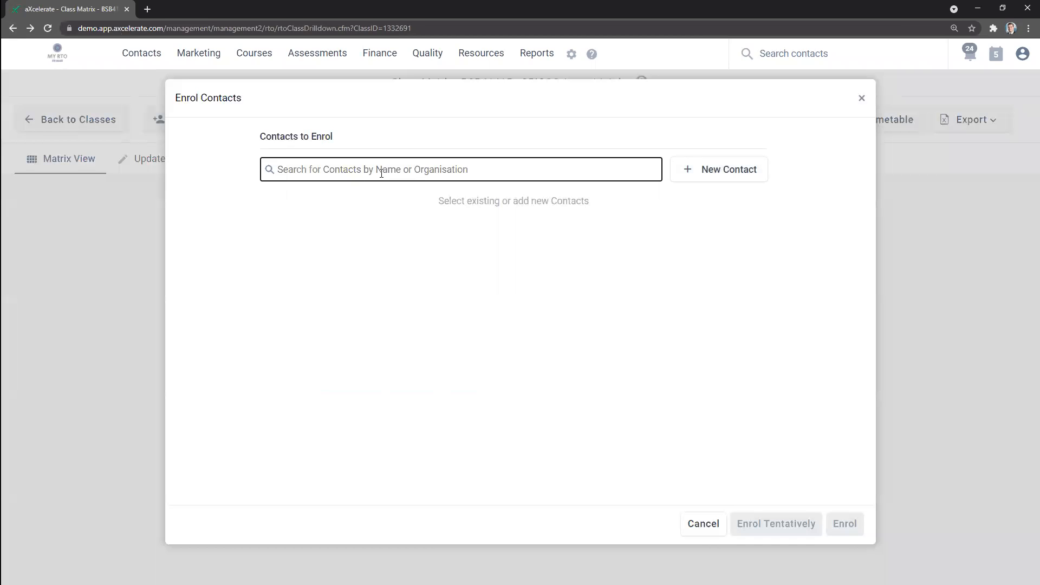
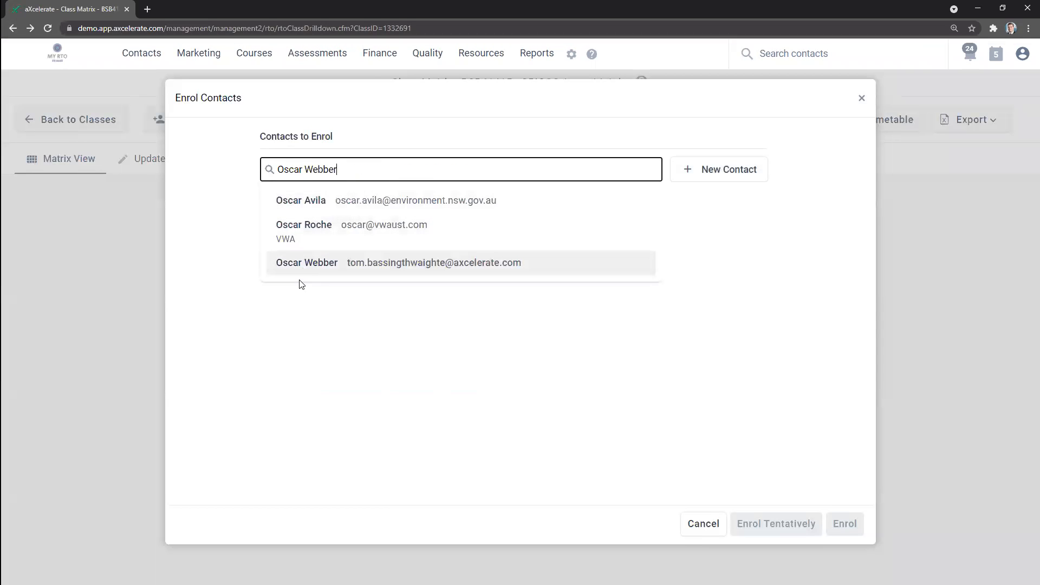
left_click(298, 271)
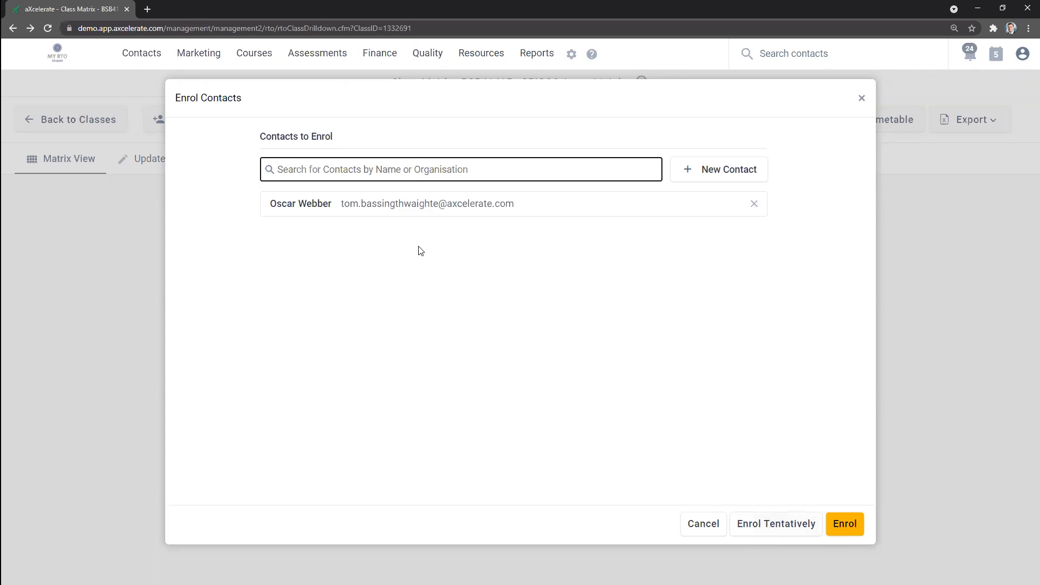
left_click(760, 525)
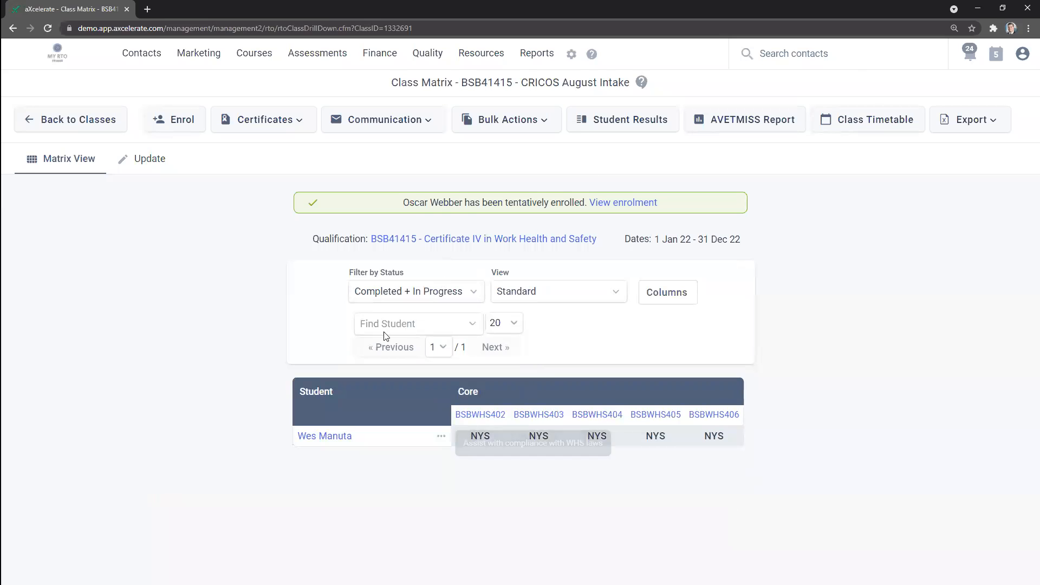
Step: Filter the class matrix by Tentative status and check the student's result for unit BSBWHS402
left_click(387, 298)
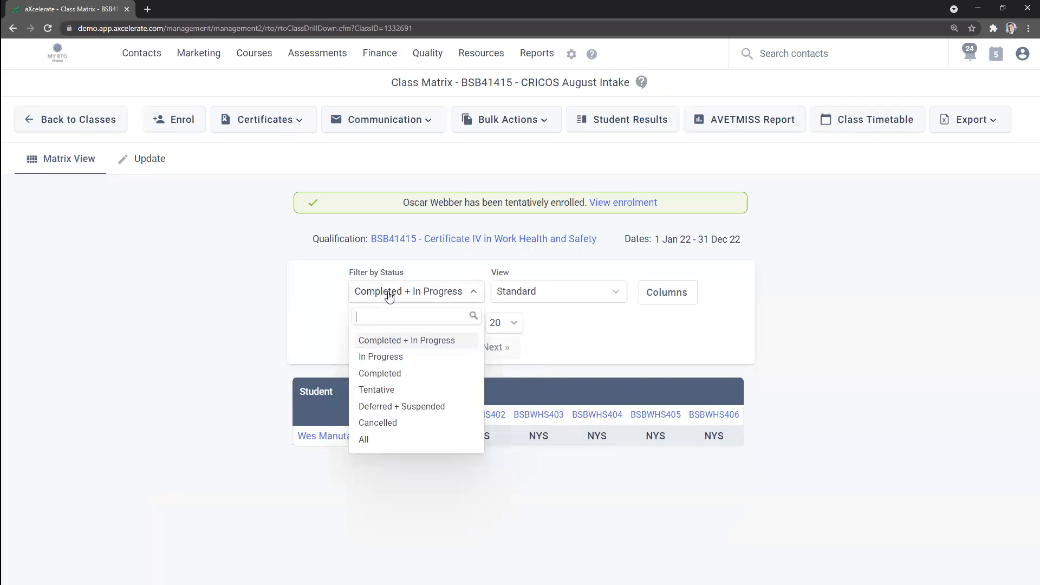
left_click(380, 389)
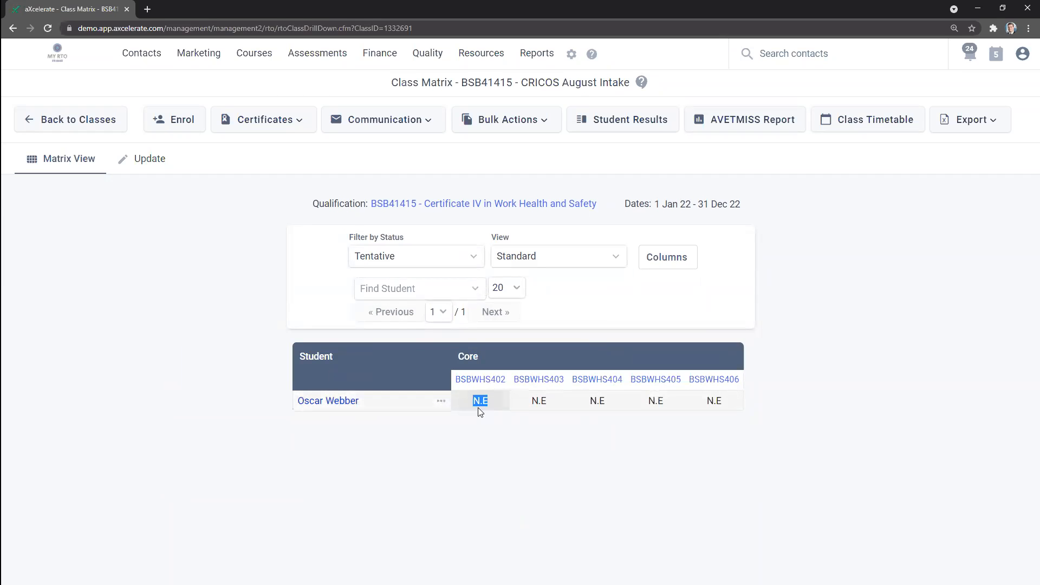
left_click(484, 426)
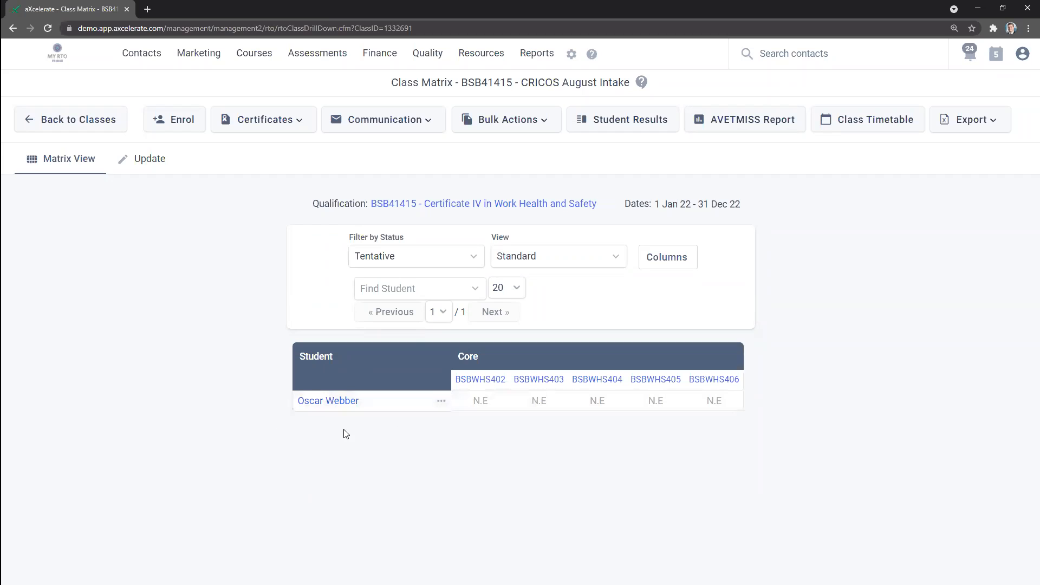
Step: Open the tentatively enrolled student's enrolment record and check which class it belongs to
left_click(334, 402)
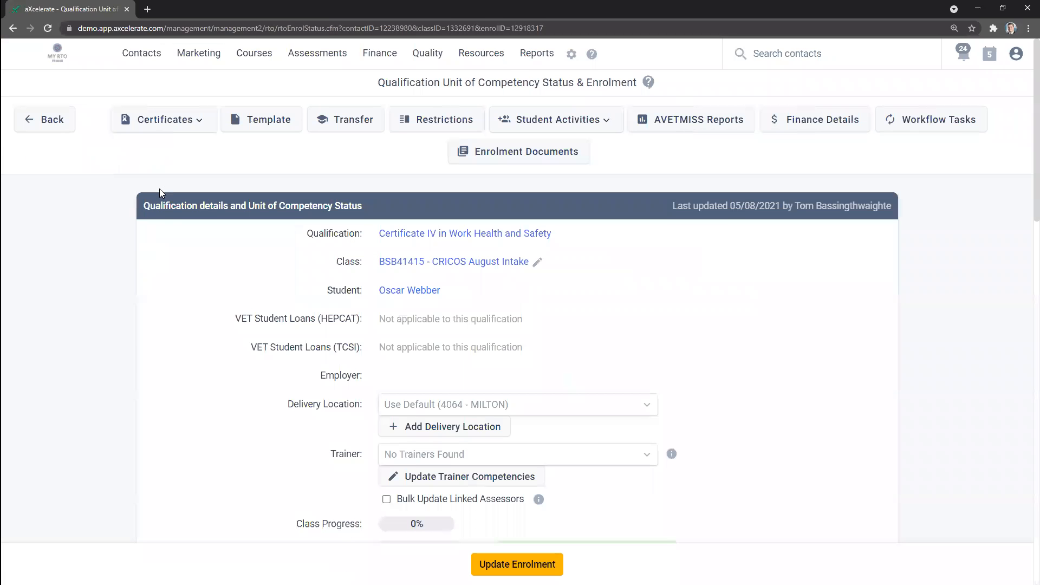
left_click_drag(452, 299, 531, 264)
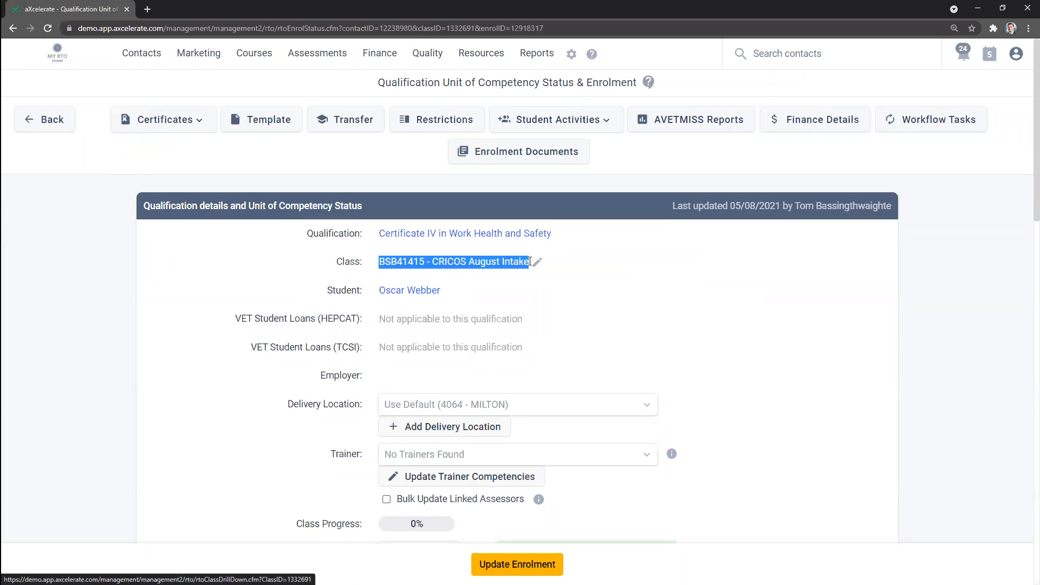
left_click(669, 330)
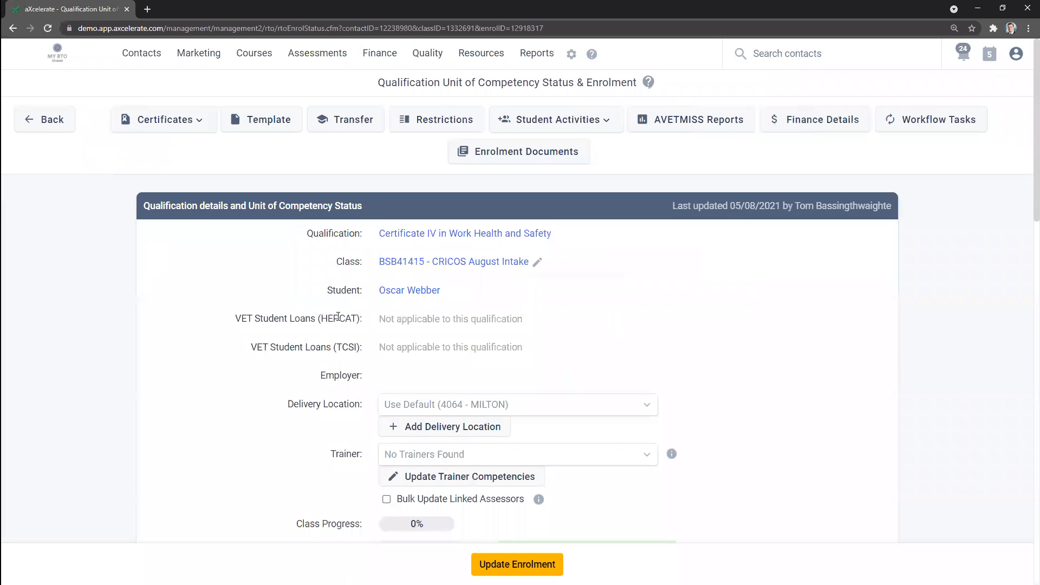
Step: Generate the Letter of Offer - Single Enrolment template for this enrolment and check its Course Offered details
left_click(267, 121)
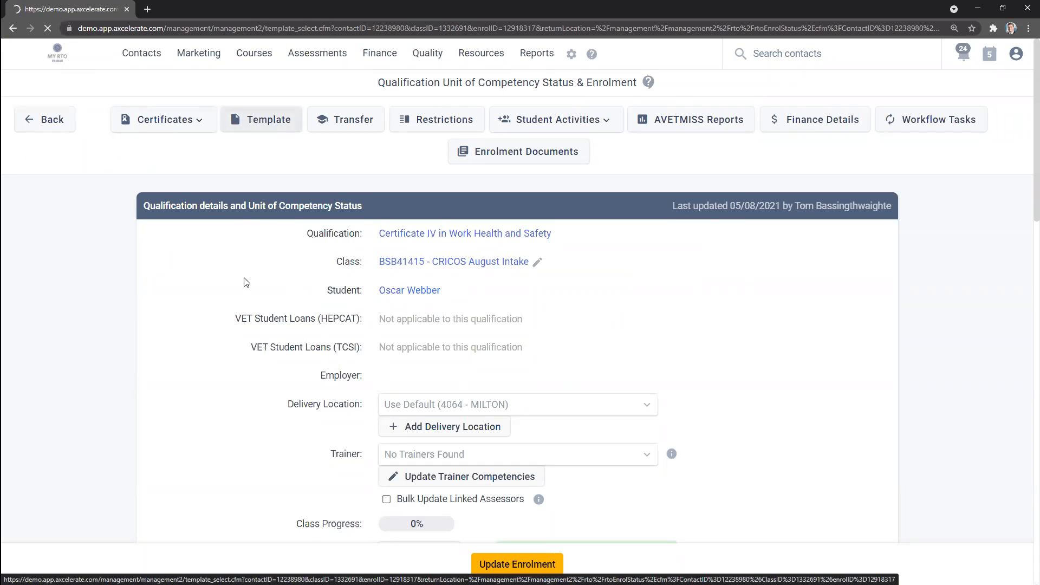
left_click(463, 232)
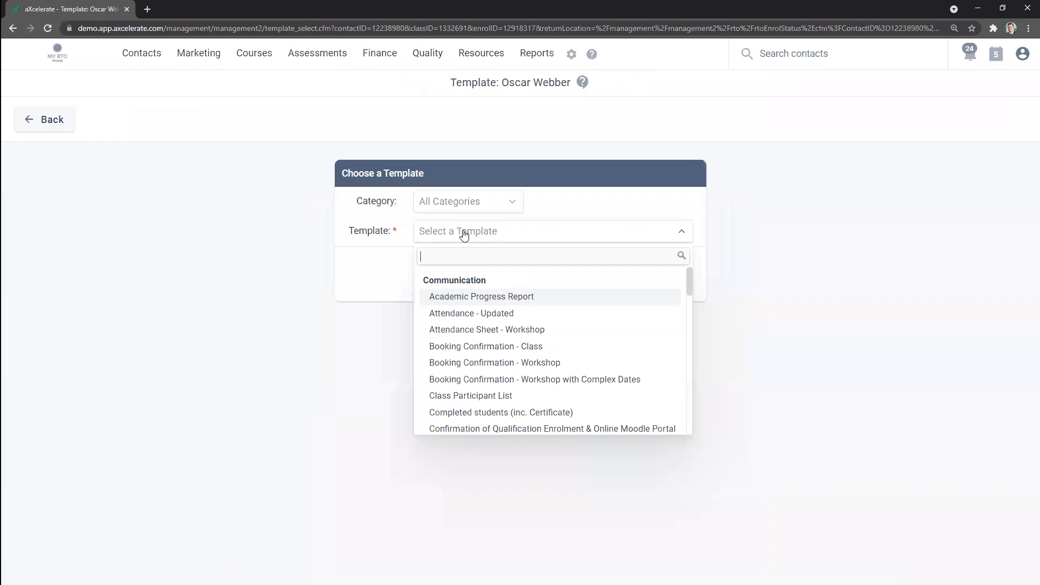
type("letter")
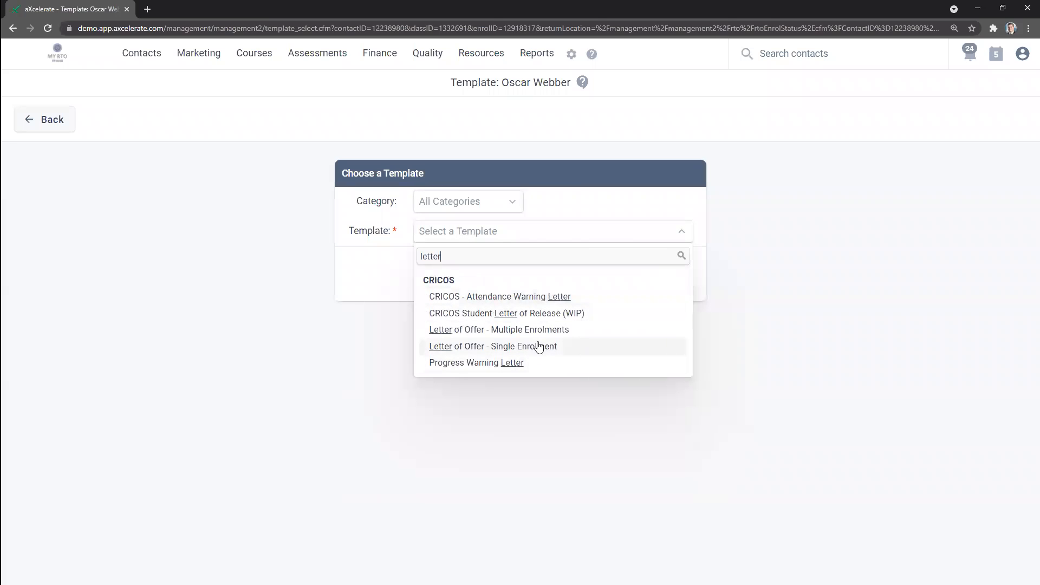
left_click(520, 349)
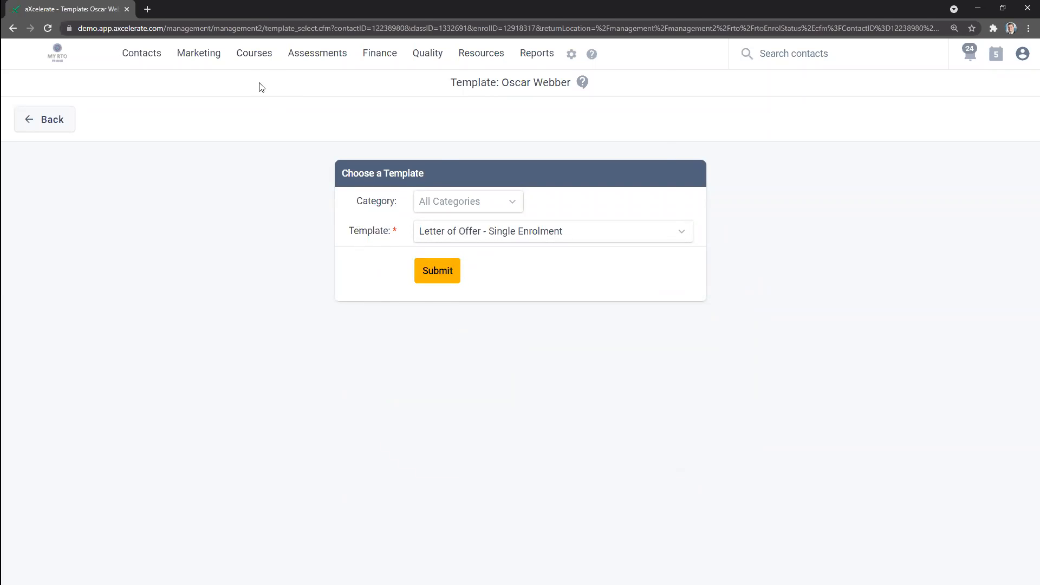
mouse_move(251, 54)
left_click(452, 276)
left_click(447, 278)
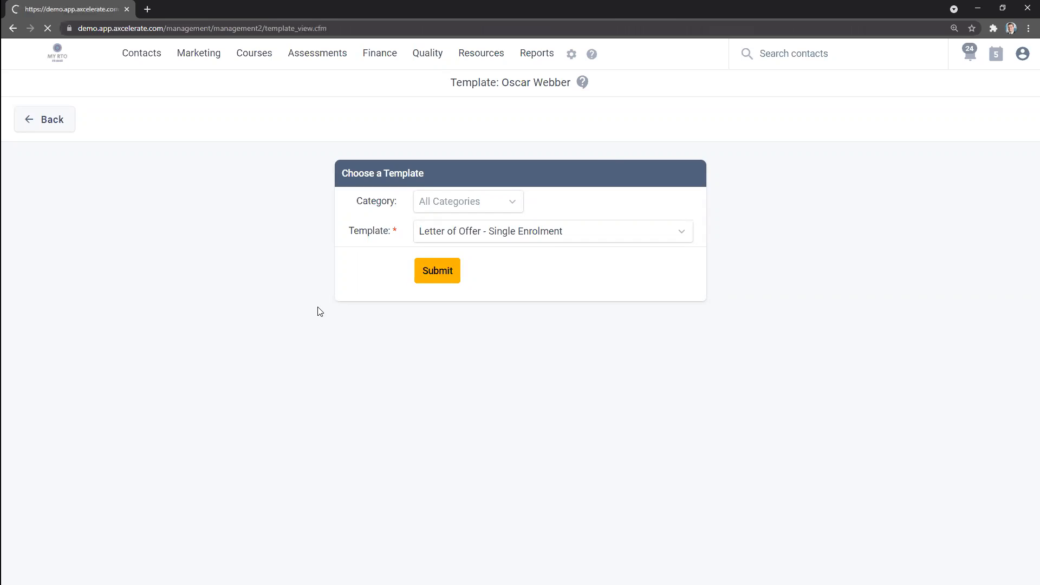
left_click_drag(236, 247, 365, 260)
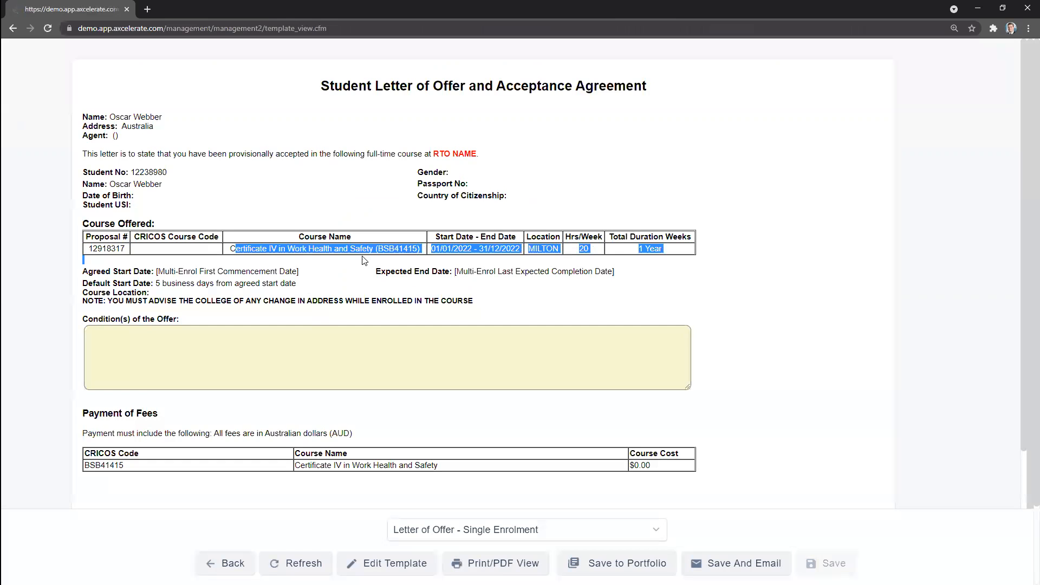
left_click(425, 269)
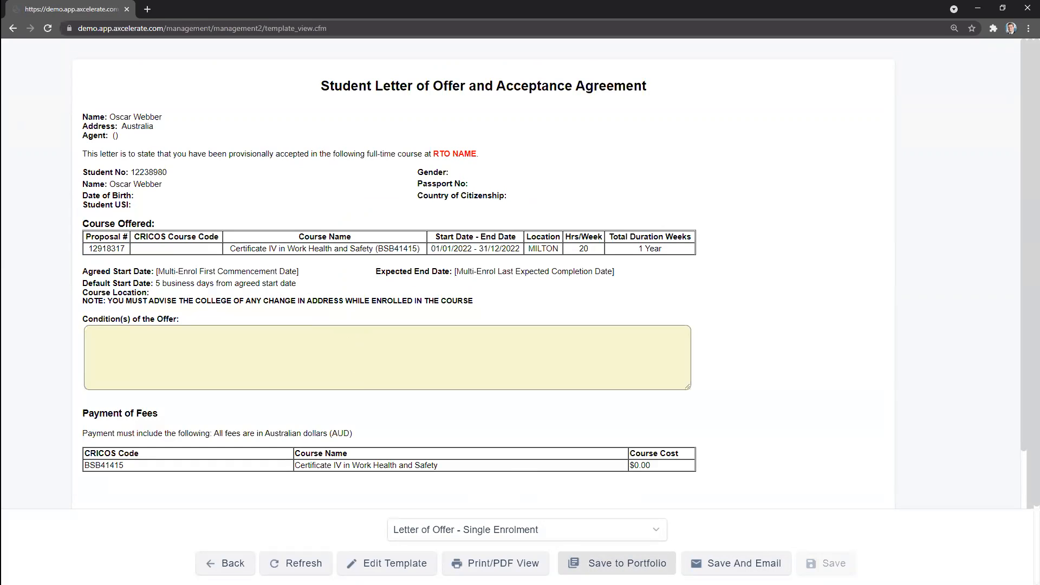
Step: Start saving the letter to the contact's portfolio and set the portfolio type to Letter of Offer
left_click(616, 563)
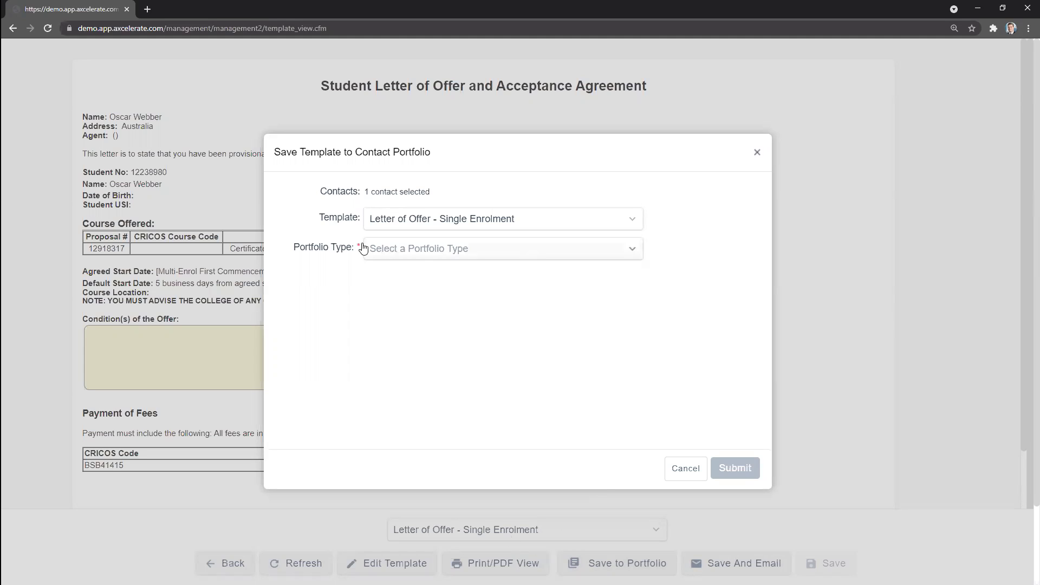
left_click_drag(286, 250, 353, 252)
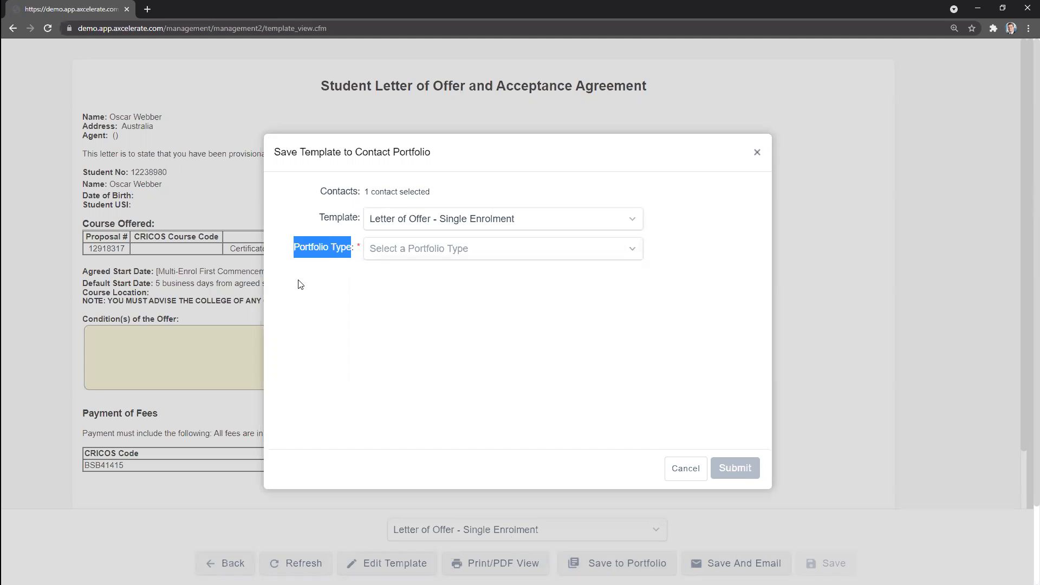
left_click(308, 290)
left_click_drag(300, 251, 367, 288)
left_click(369, 291)
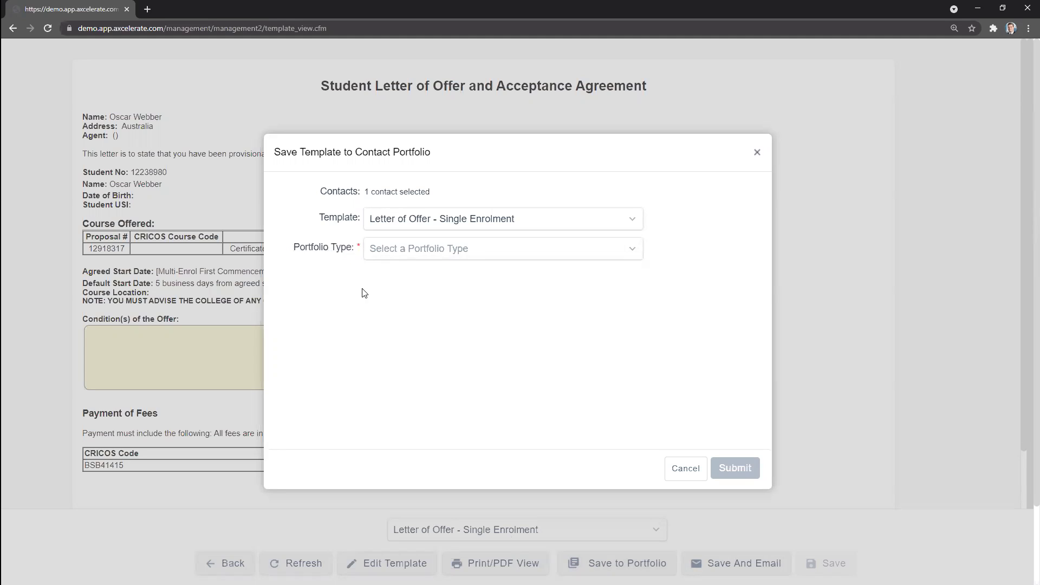
left_click(370, 254)
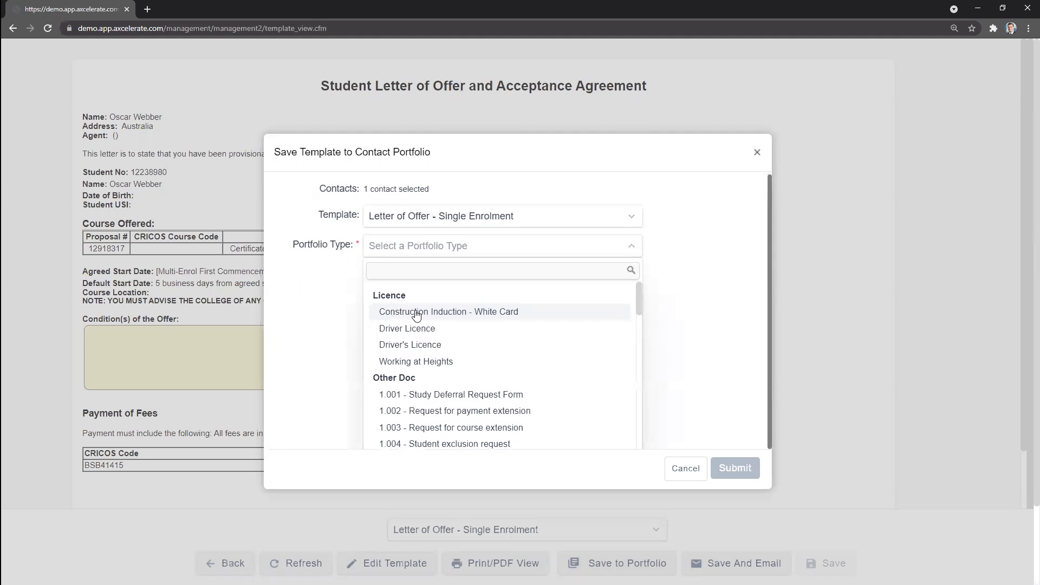
type("lett")
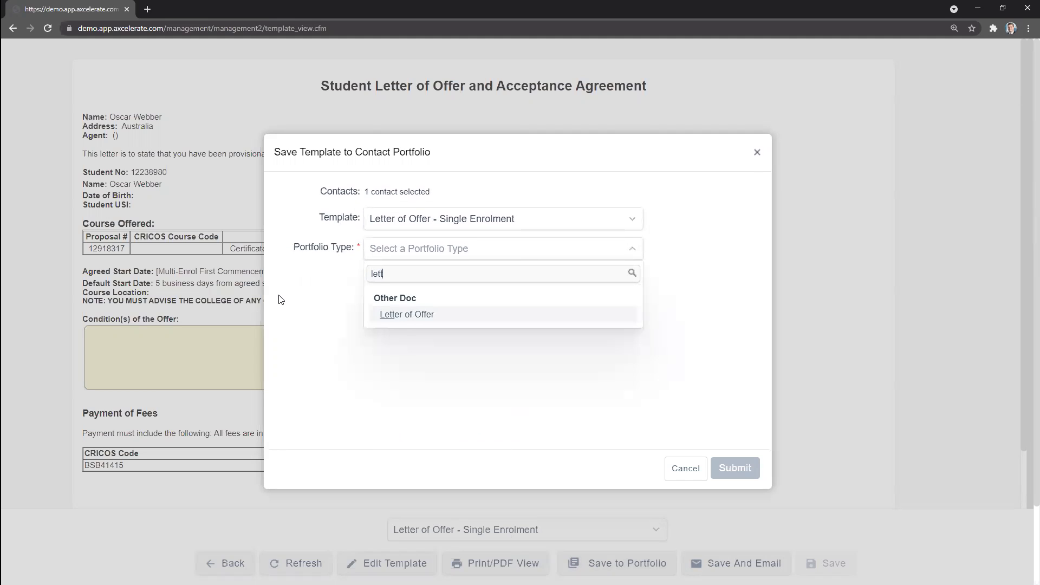
left_click(407, 318)
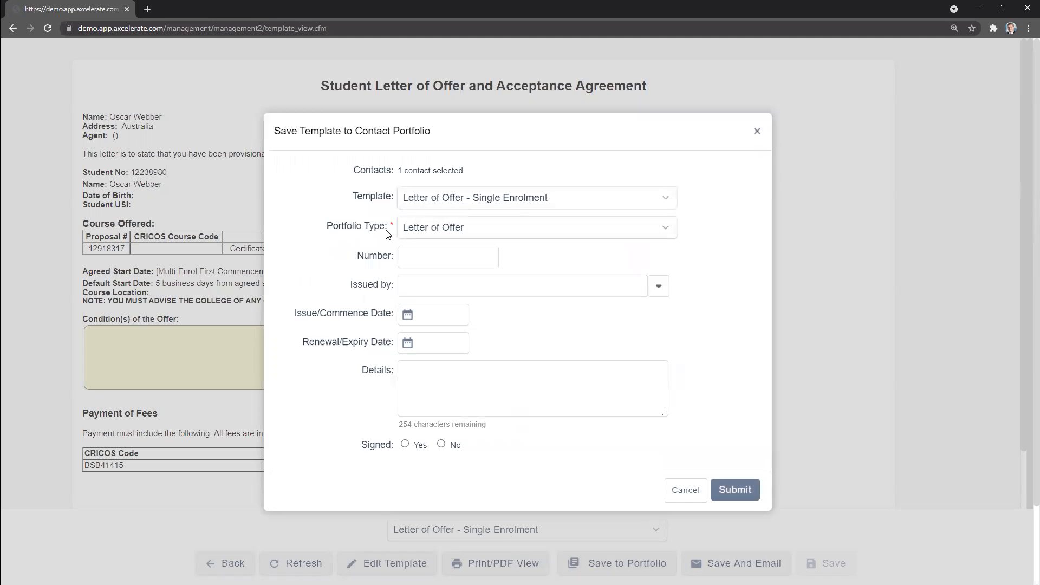
Step: Save the letter to the contact's portfolio with the optional number, issuer, dates and details left blank, and close the save form
left_click_drag(364, 255, 418, 254)
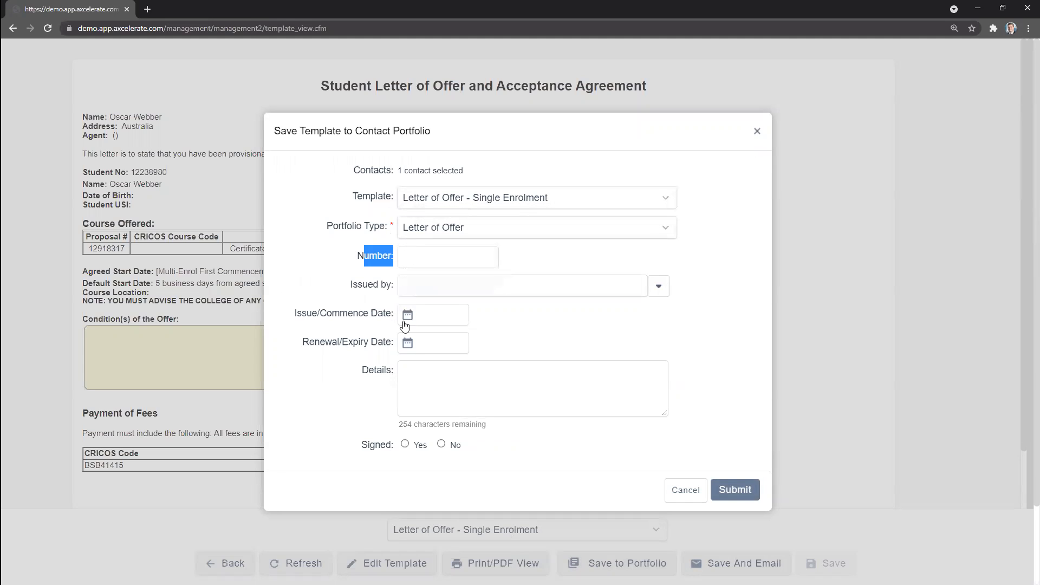
left_click(381, 259)
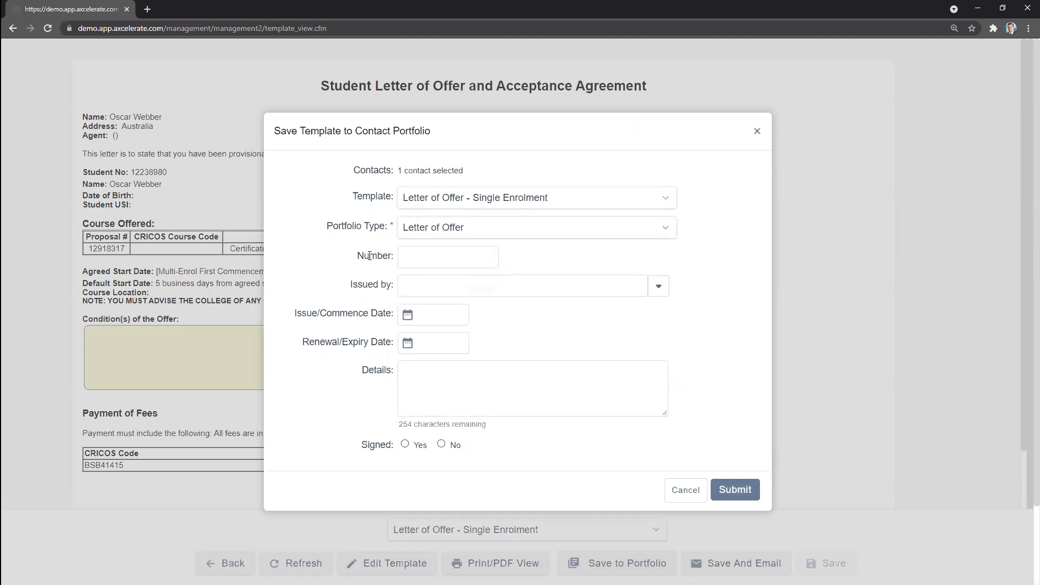
left_click(442, 261)
left_click(400, 286)
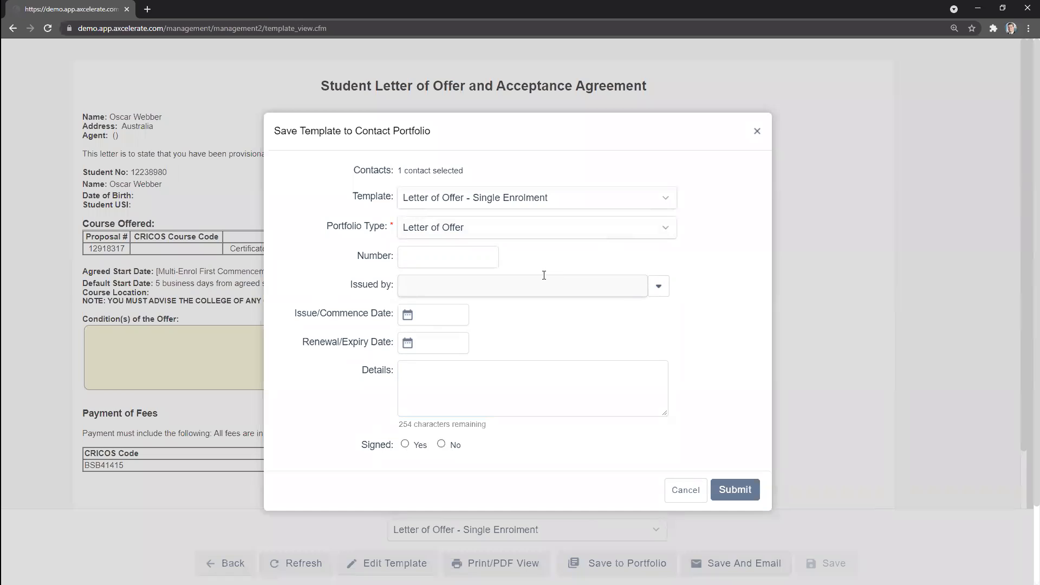
left_click(719, 492)
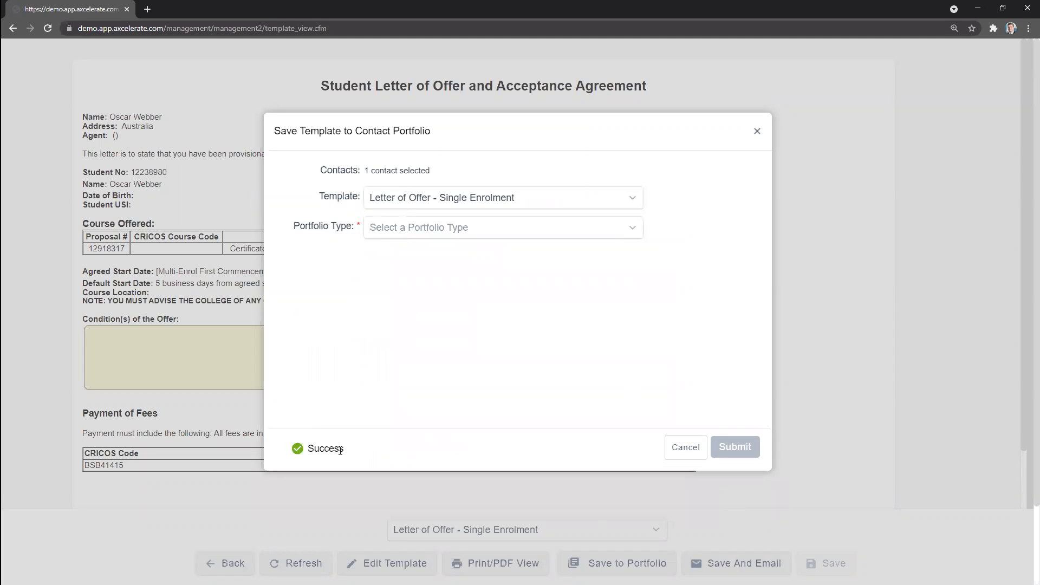
mouse_move(319, 450)
left_mouse_down()
mouse_move(332, 452)
mouse_move(310, 454)
left_mouse_up()
left_click(428, 447)
left_click(759, 132)
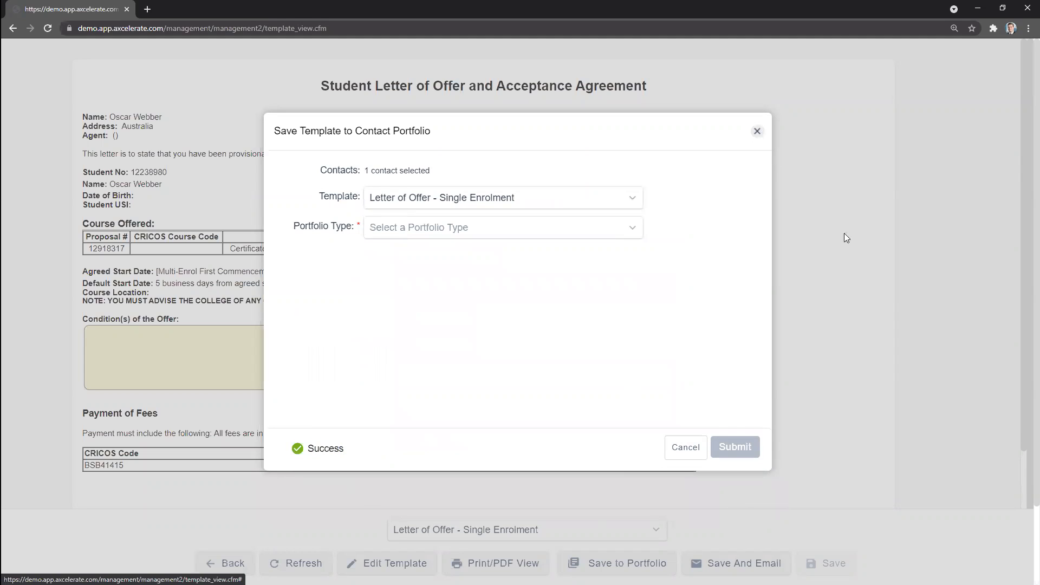
left_click(856, 294)
Step: Email the Letter of Offer - Single Enrolment to the student, sending the template as an email
left_click_drag(162, 117, 109, 117)
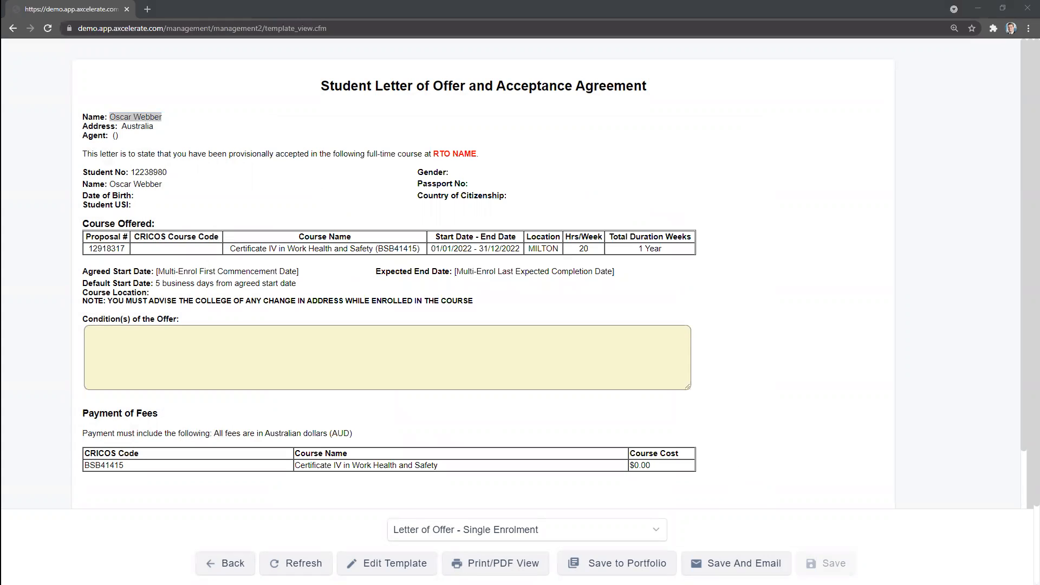
left_click(768, 394)
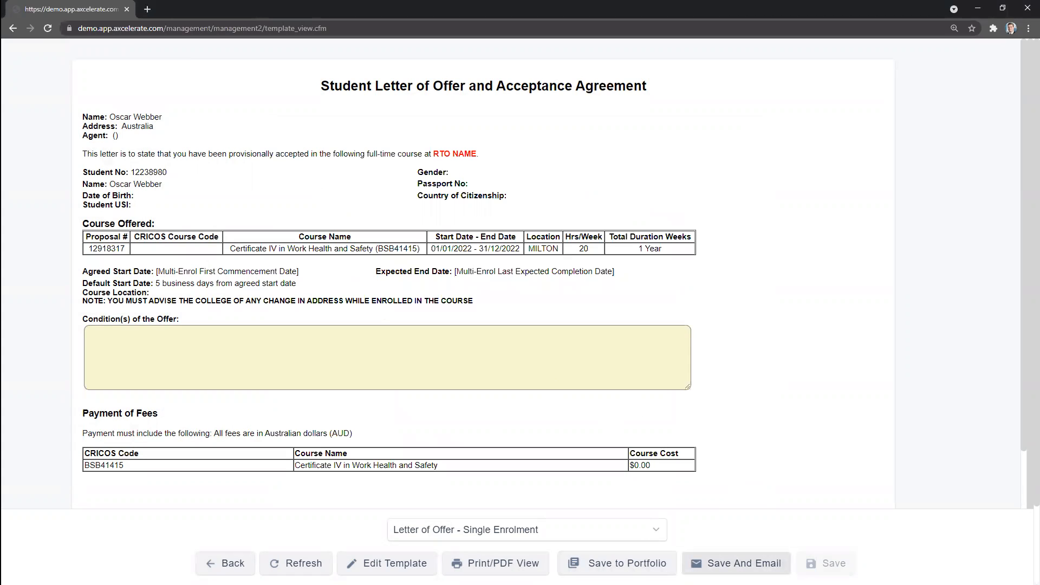
left_click(737, 564)
scroll(296, 349, "down", 1)
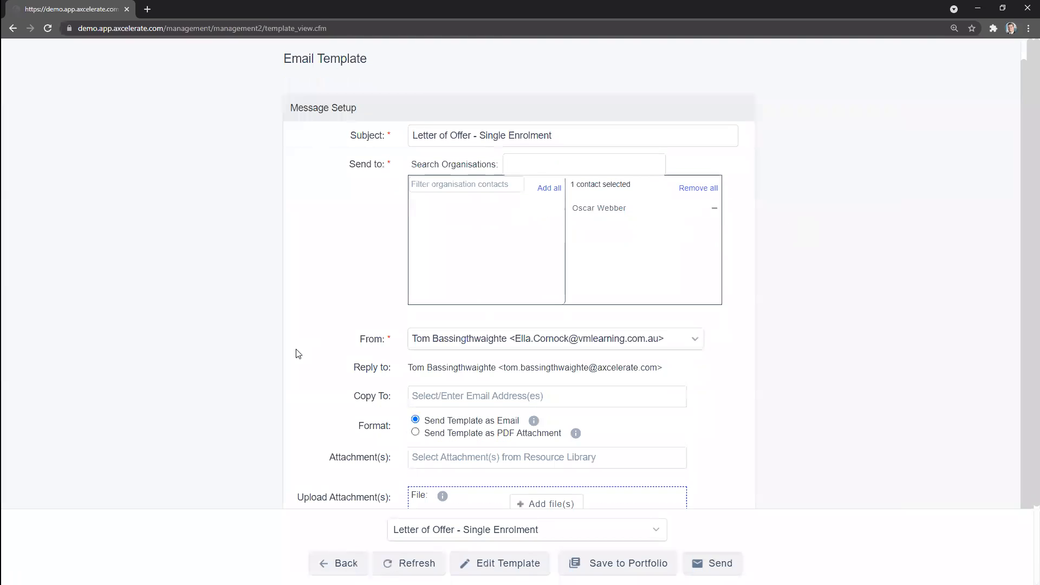
scroll(297, 360, "down", 2)
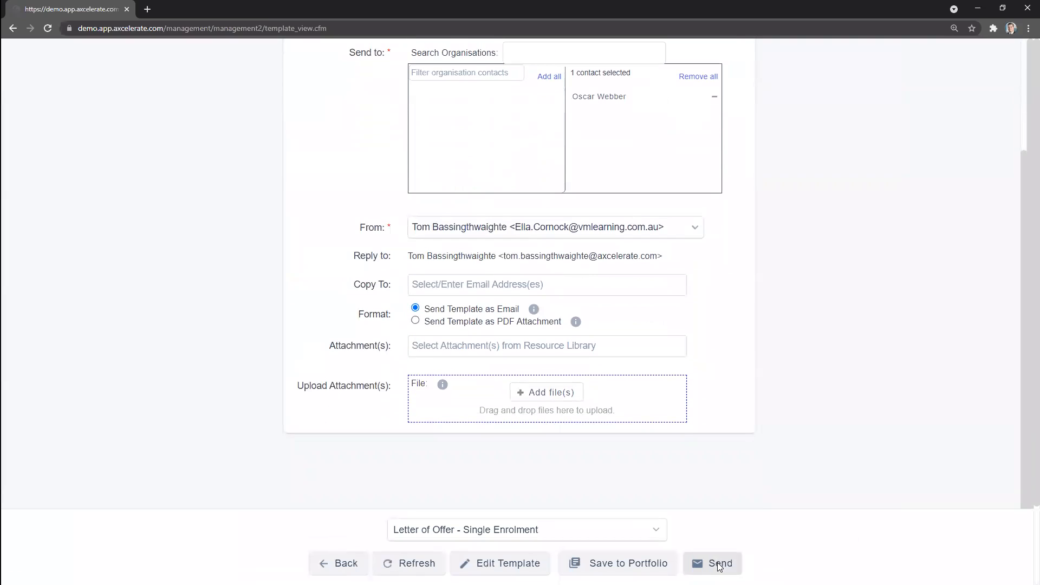
left_click(717, 562)
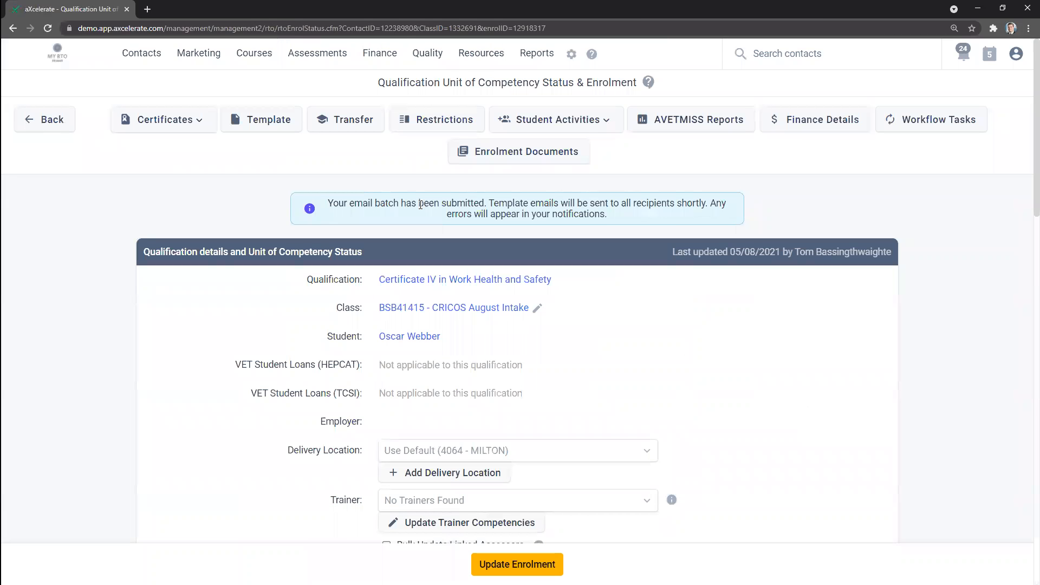
left_click_drag(332, 202, 609, 215)
Step: Open the student's portfolio and check the document attached to the saved Letter of Offer item
left_click(412, 337)
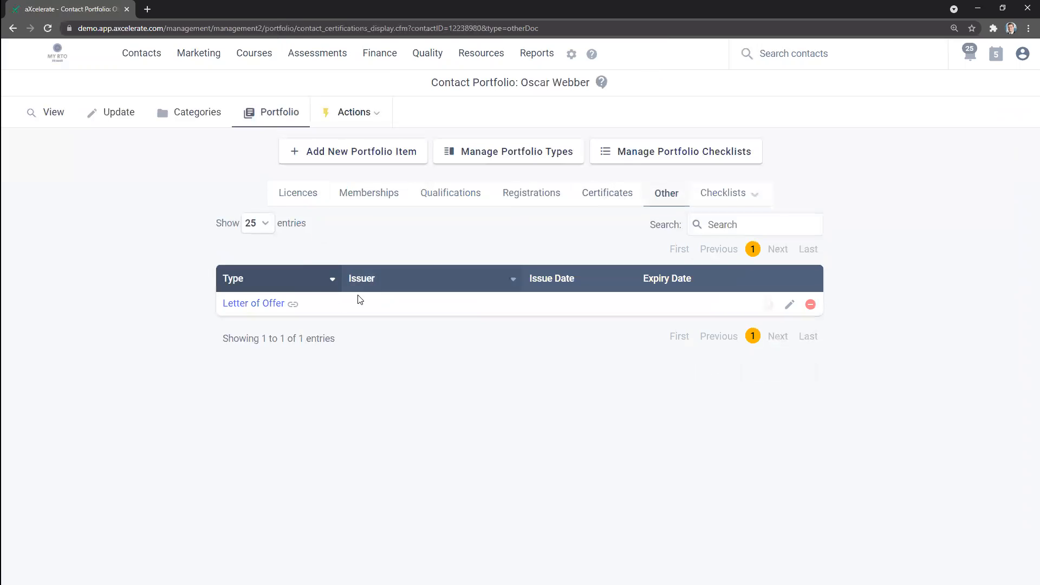
left_click(228, 304)
scroll(144, 395, "down", 2)
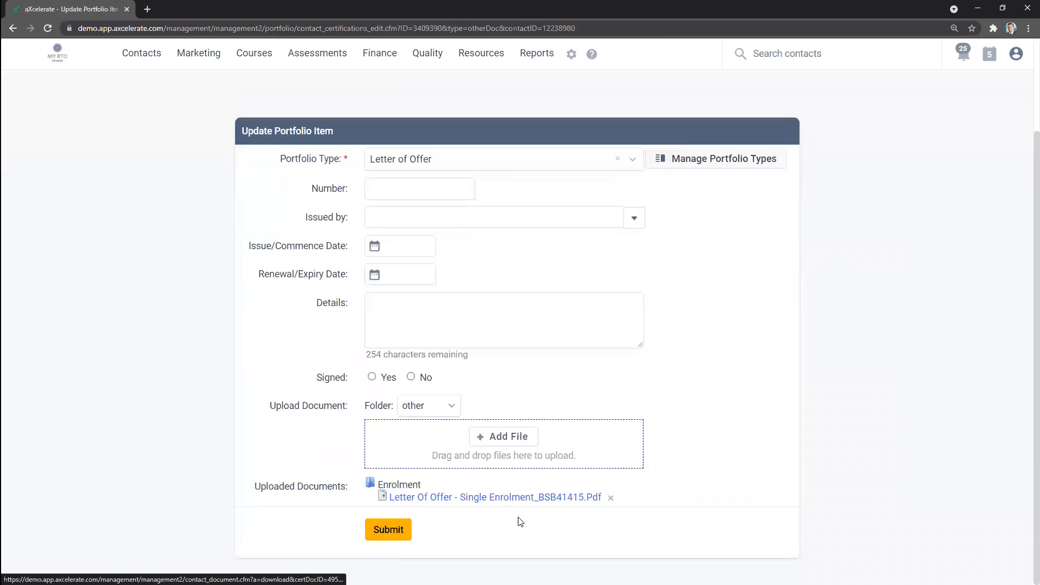
scroll(167, 325, "up", 3)
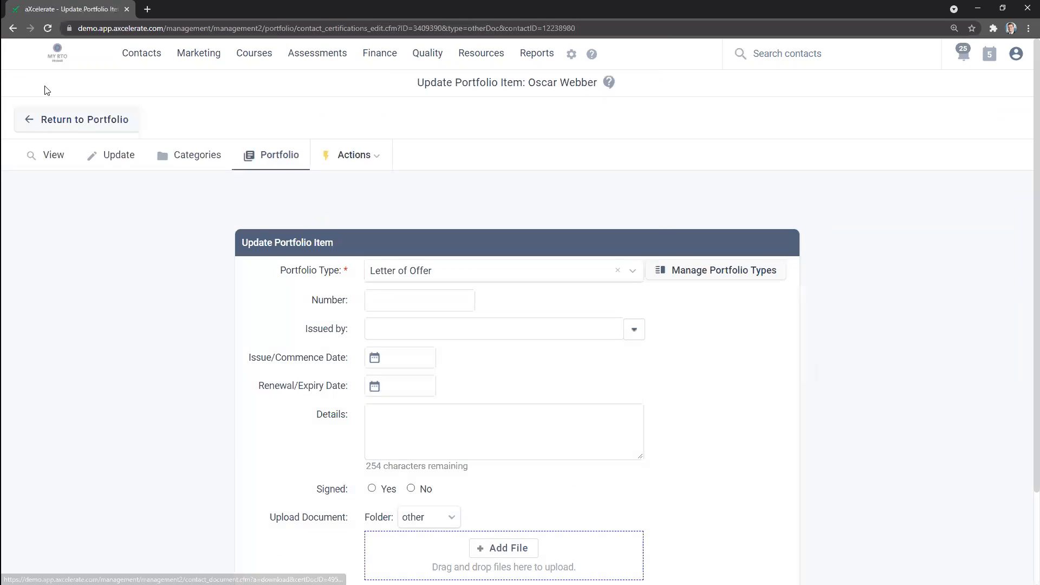
left_click(81, 117)
left_click(13, 29)
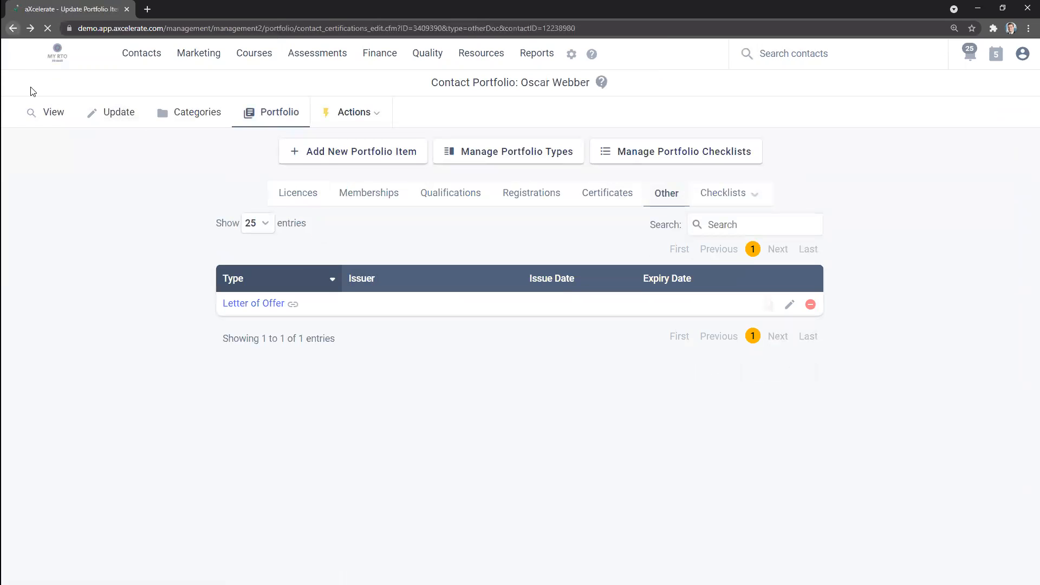
left_click(64, 122)
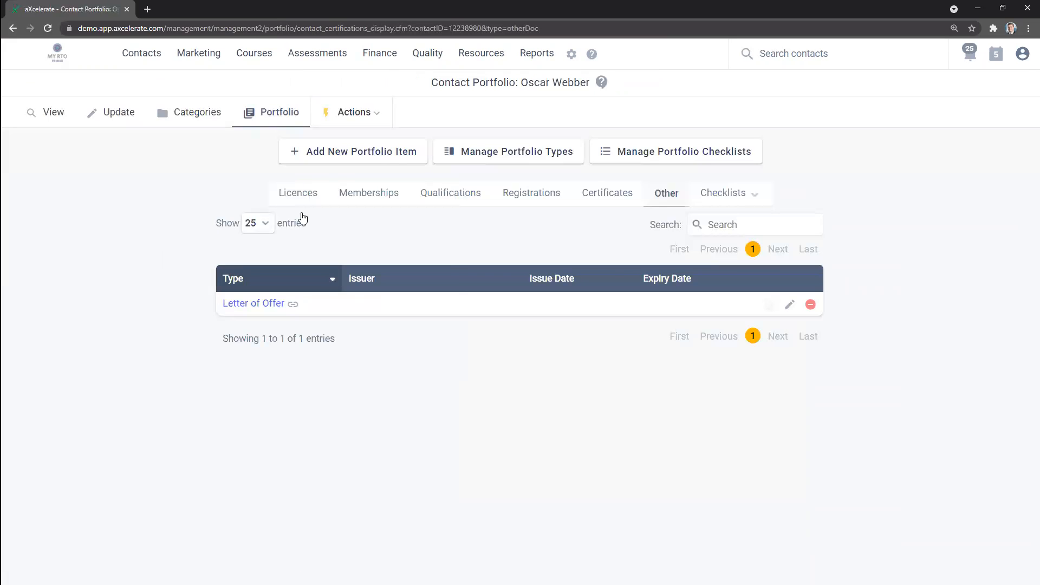
Step: Return to the student's contact record and open the tentative BSB41415 - CRICOS August Intake enrolment
left_click(46, 112)
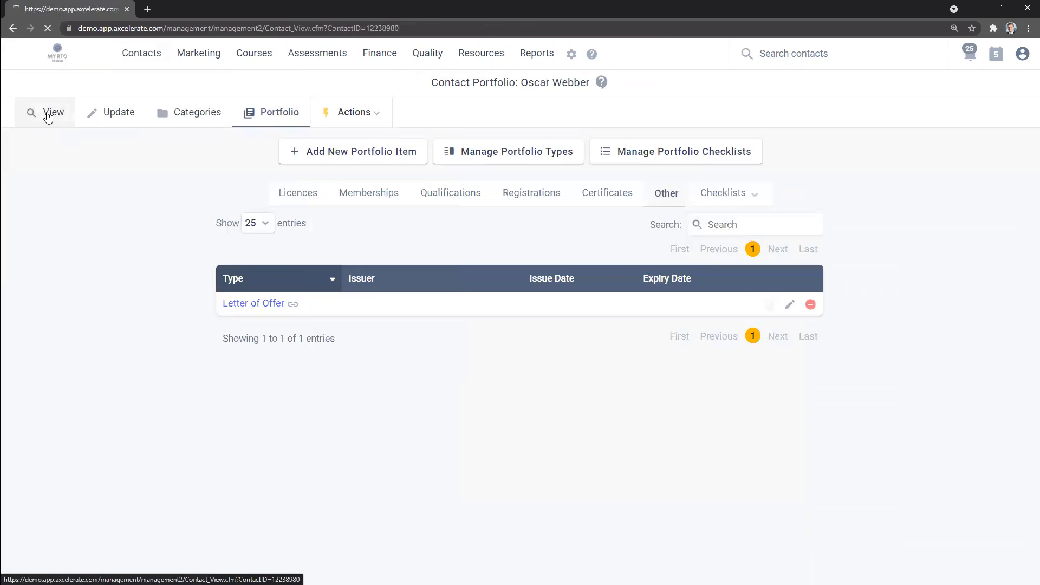
left_click_drag(132, 147, 41, 147)
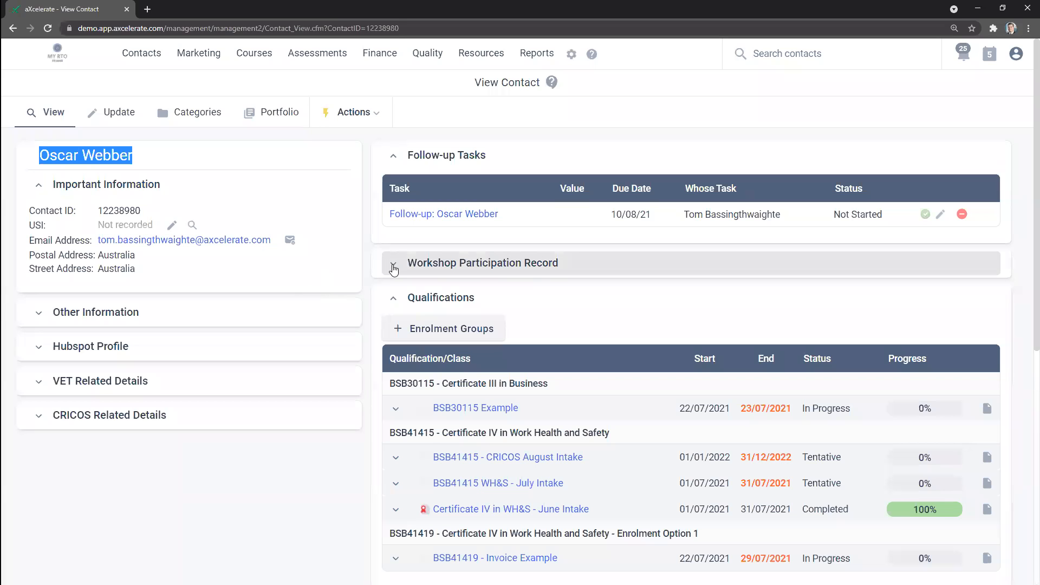
scroll(351, 280, "down", 1)
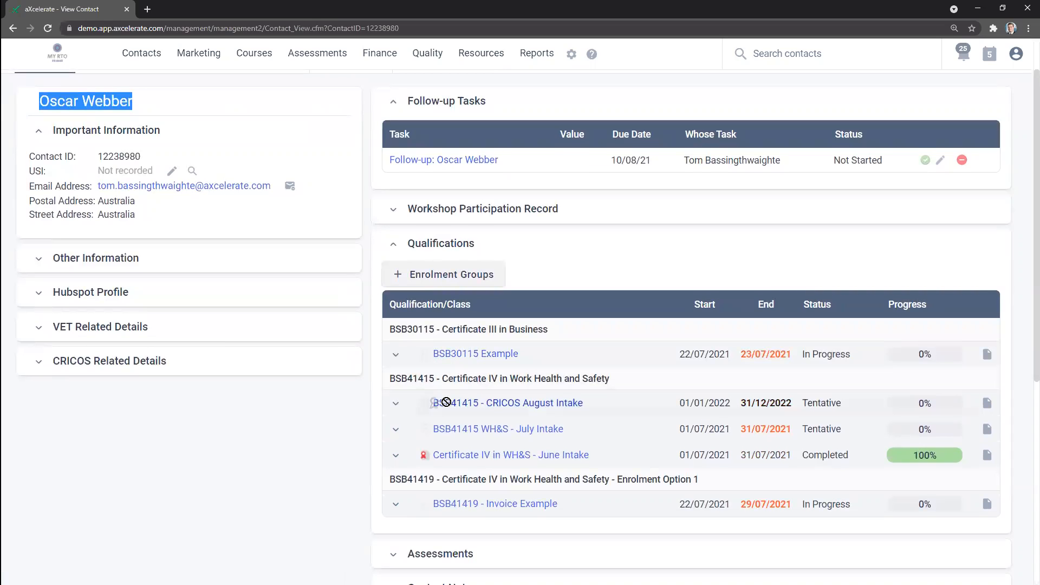
left_click(560, 408)
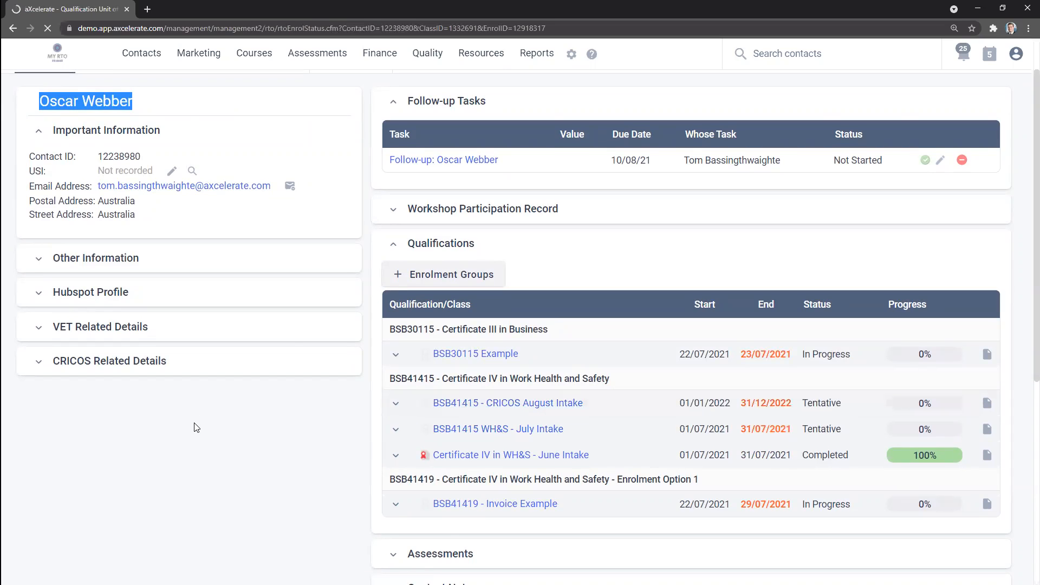
Step: Check the enrolment's status and start confirming and scheduling the tentative enrolment
scroll(200, 430, "down", 1)
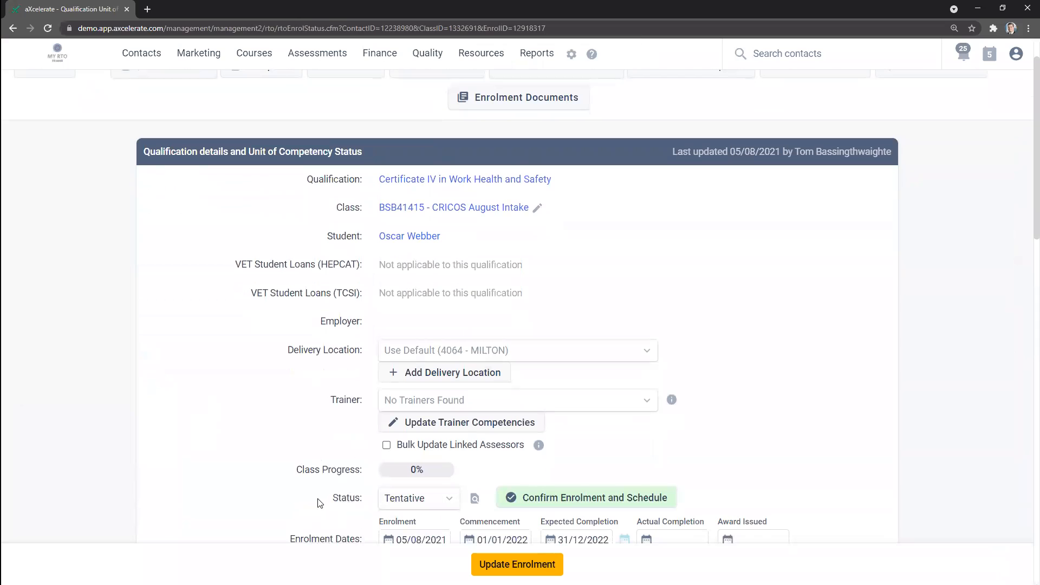
double_click(384, 511)
left_click(265, 440)
scroll(262, 436, "down", 2)
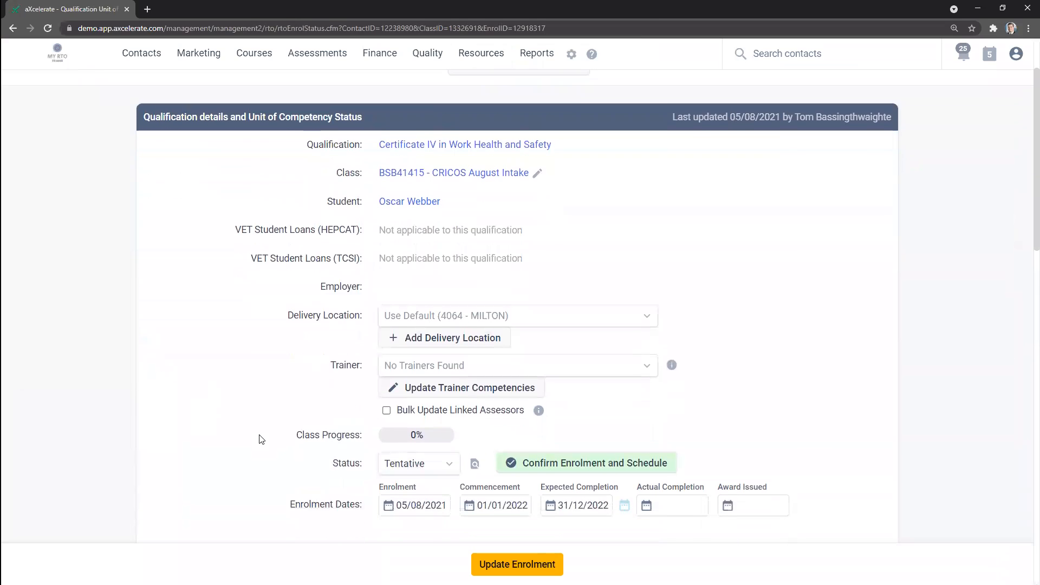
left_click_drag(318, 397, 376, 399)
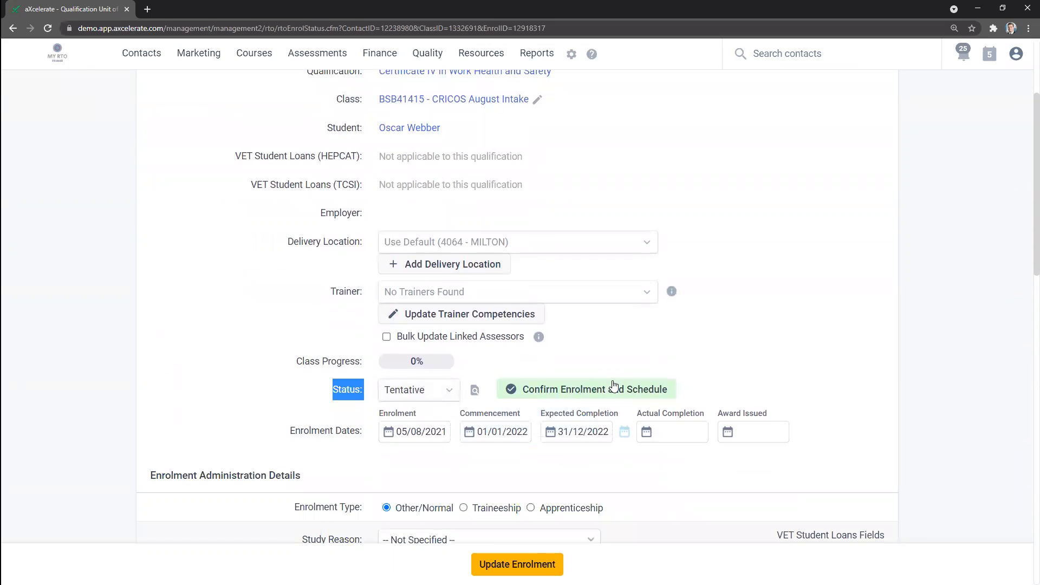
left_click(571, 392)
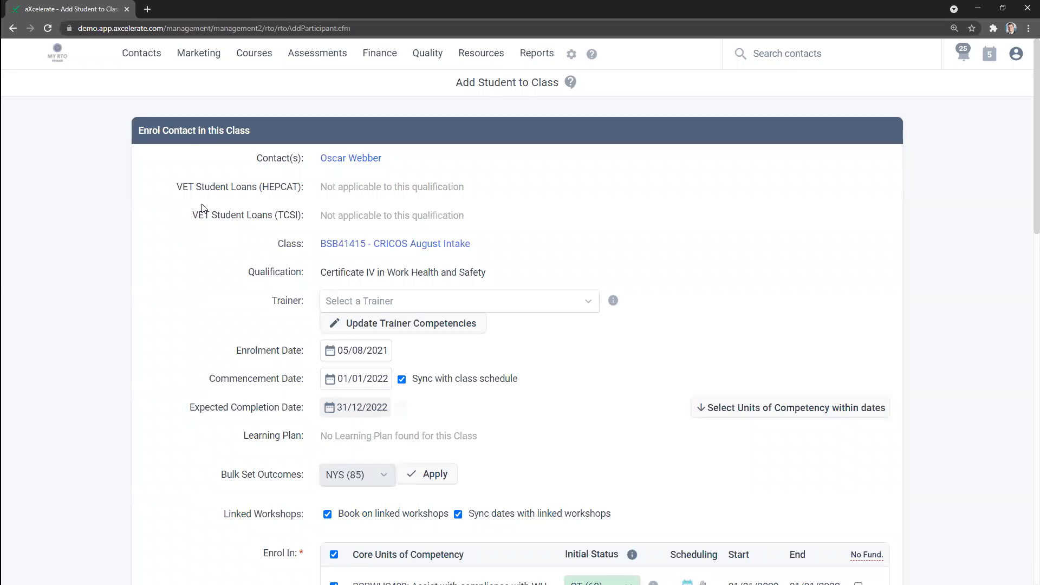
Step: Examine the contact, class, enrolment dates and the initial status of each core unit of competency
scroll(200, 230, "down", 1)
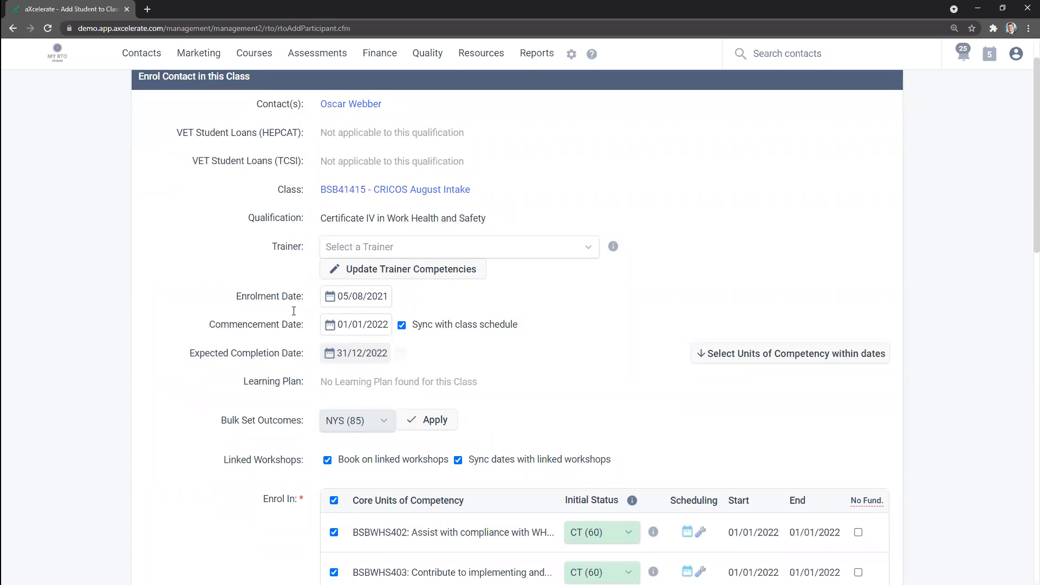
scroll(181, 291, "down", 2)
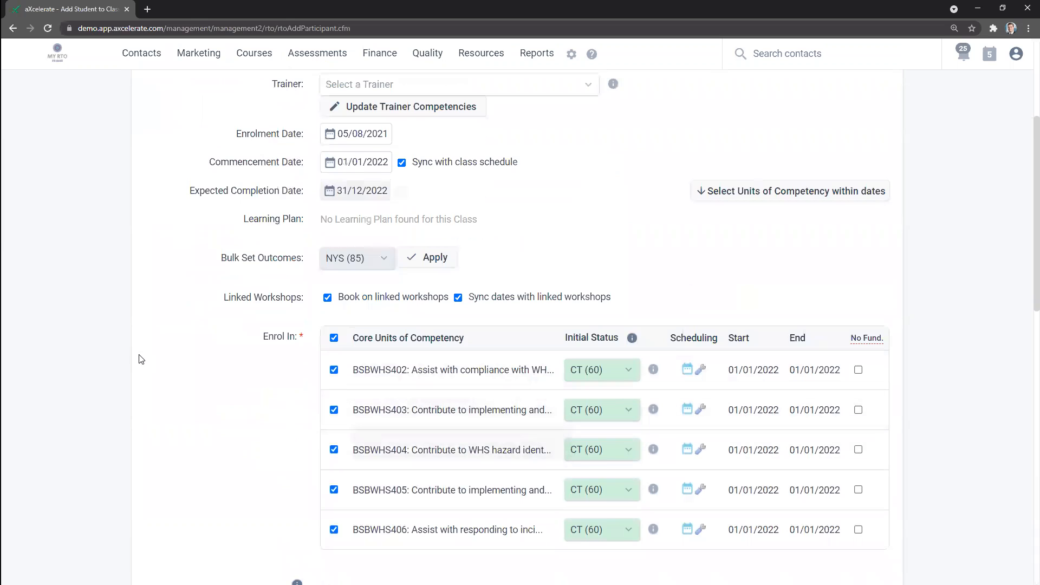
scroll(141, 349, "down", 2)
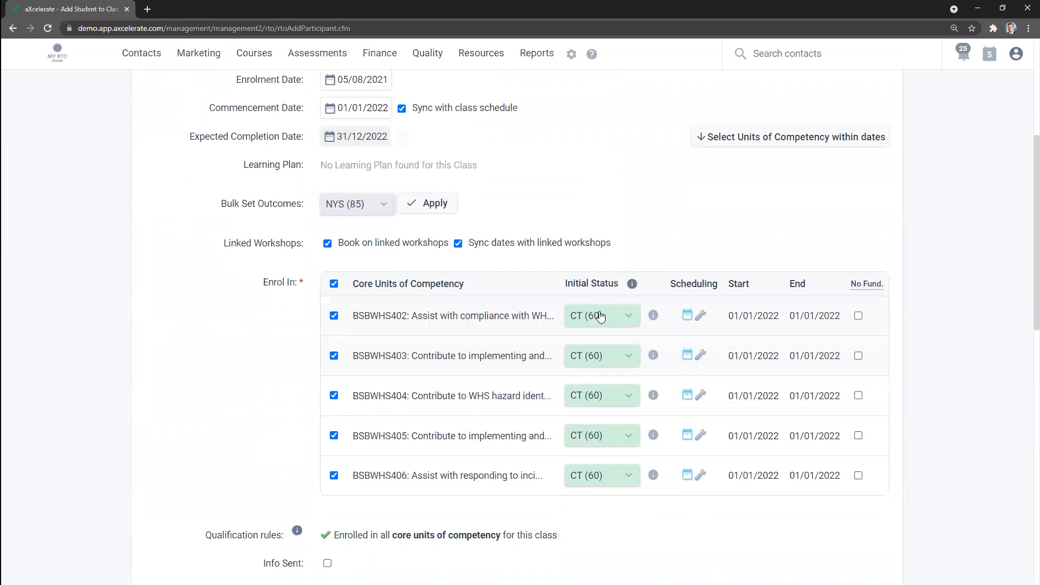
scroll(340, 150, "up", 4)
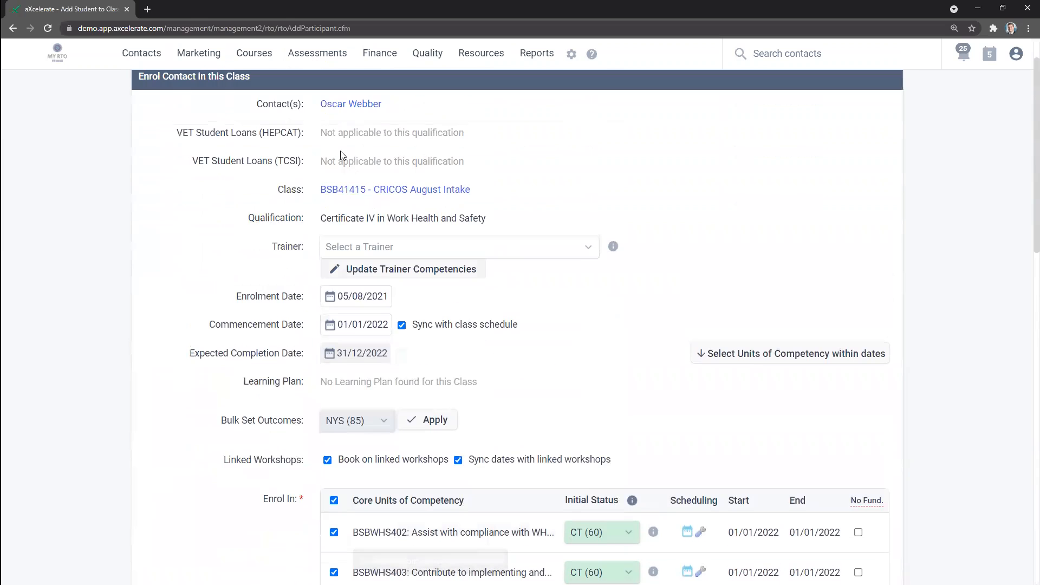
left_click_drag(391, 107, 320, 105)
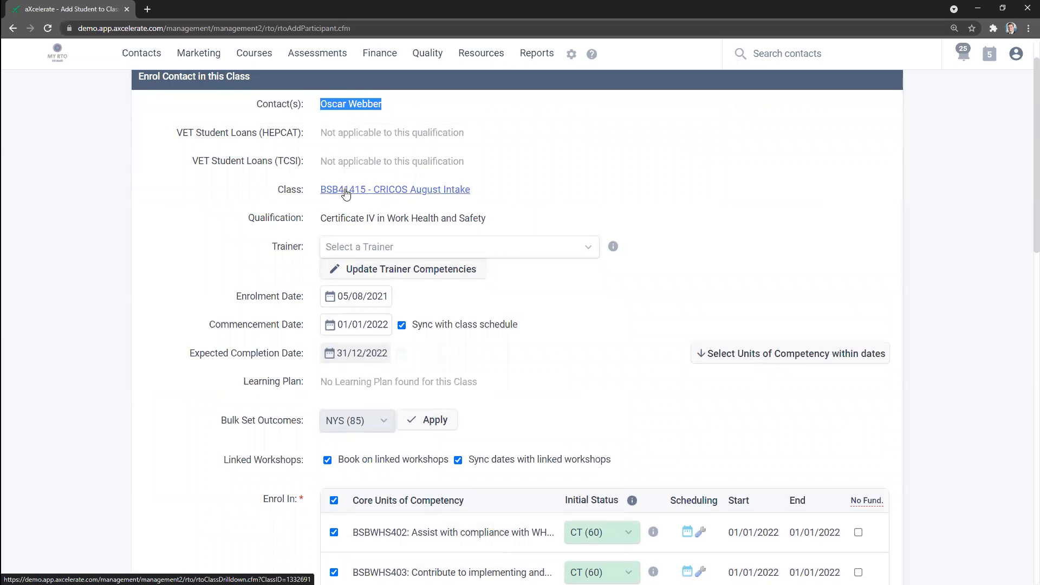
scroll(258, 309, "down", 2)
scroll(199, 316, "down", 3)
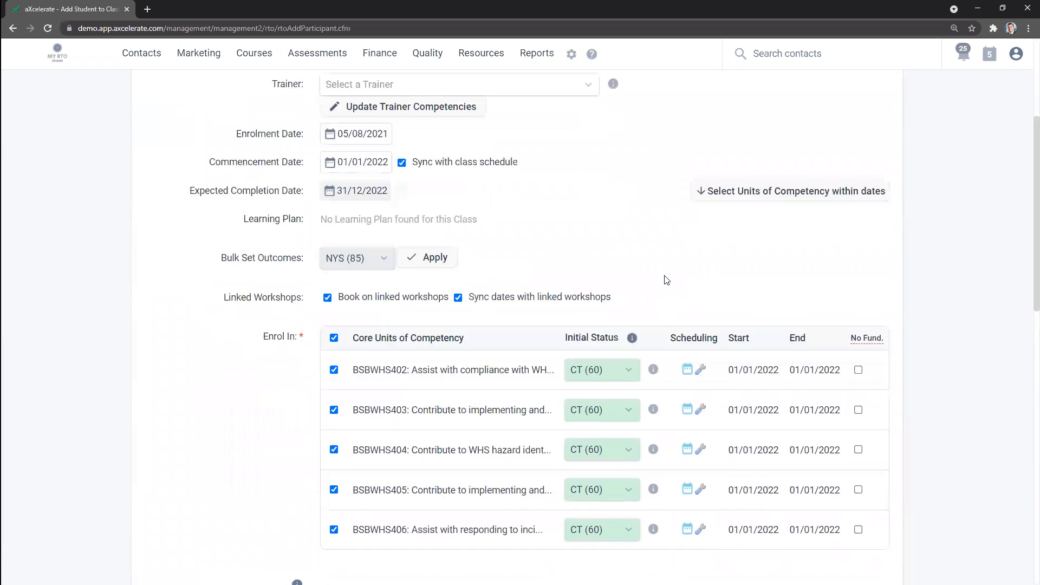
Step: Bulk set the outcome of all core units of competency to CA (70)
left_click(358, 154)
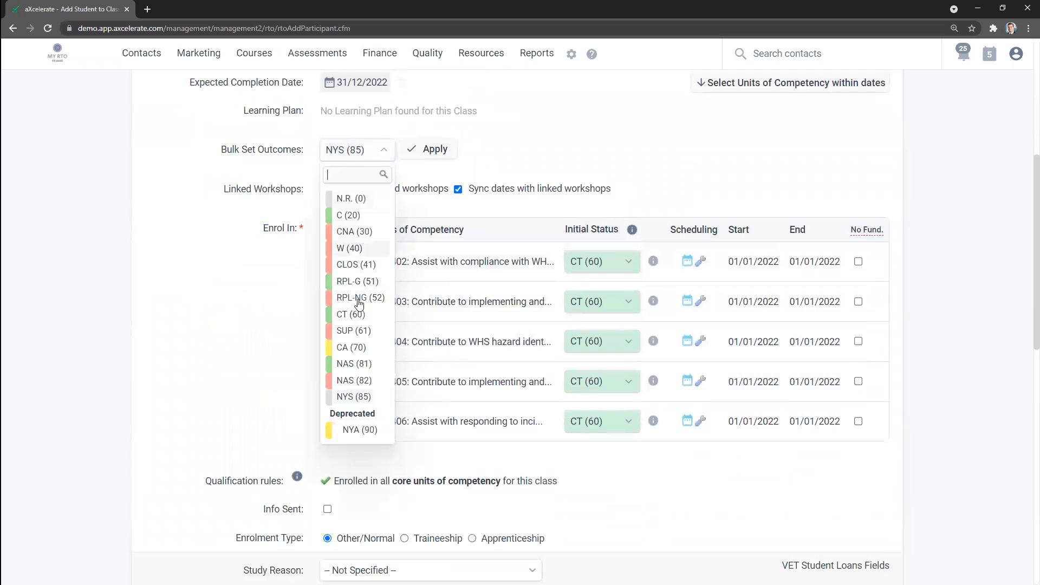
left_click(352, 357)
left_click(428, 152)
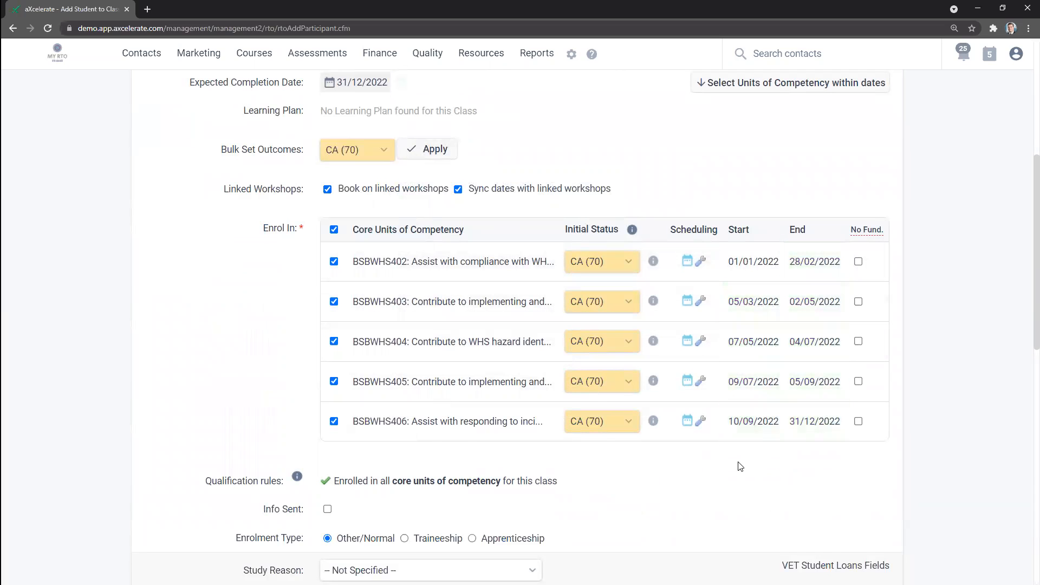
Step: Review the remaining enrolment fields, keep their defaults, and submit the student's enrolment in the class
scroll(390, 265, "down", 6)
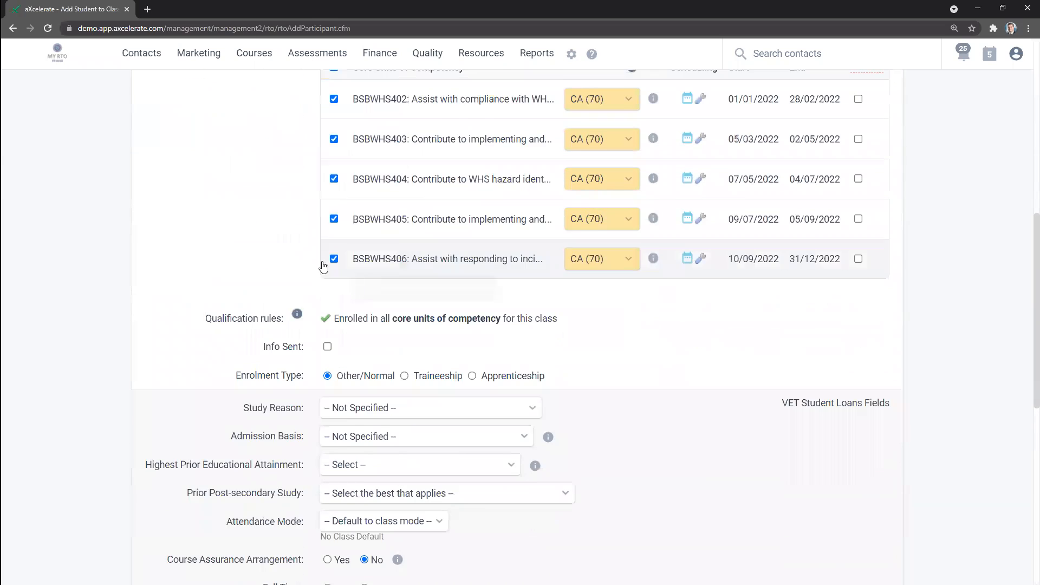
left_click_drag(224, 242, 299, 373)
left_click(609, 419)
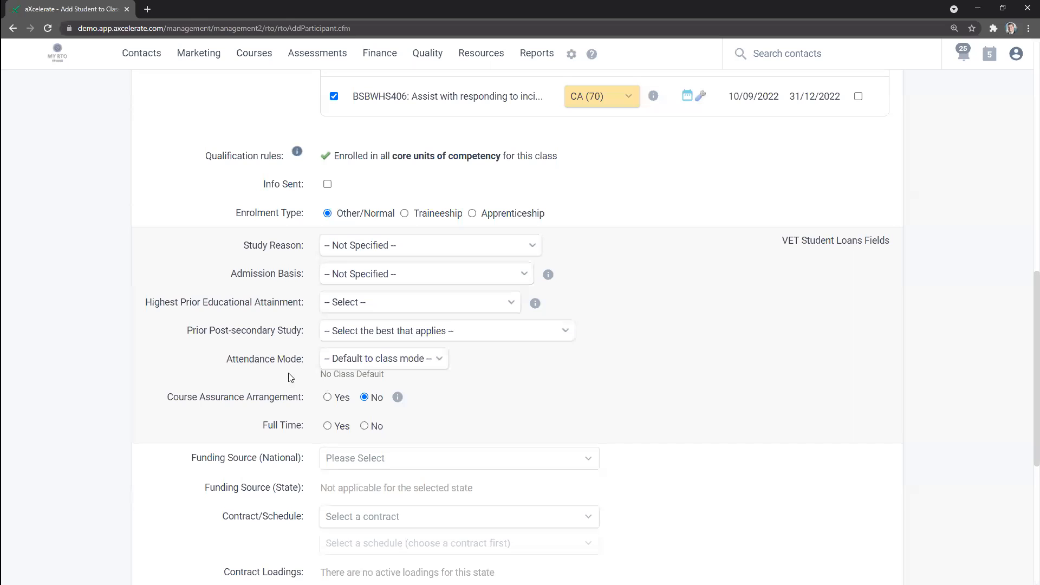
scroll(555, 337, "down", 4)
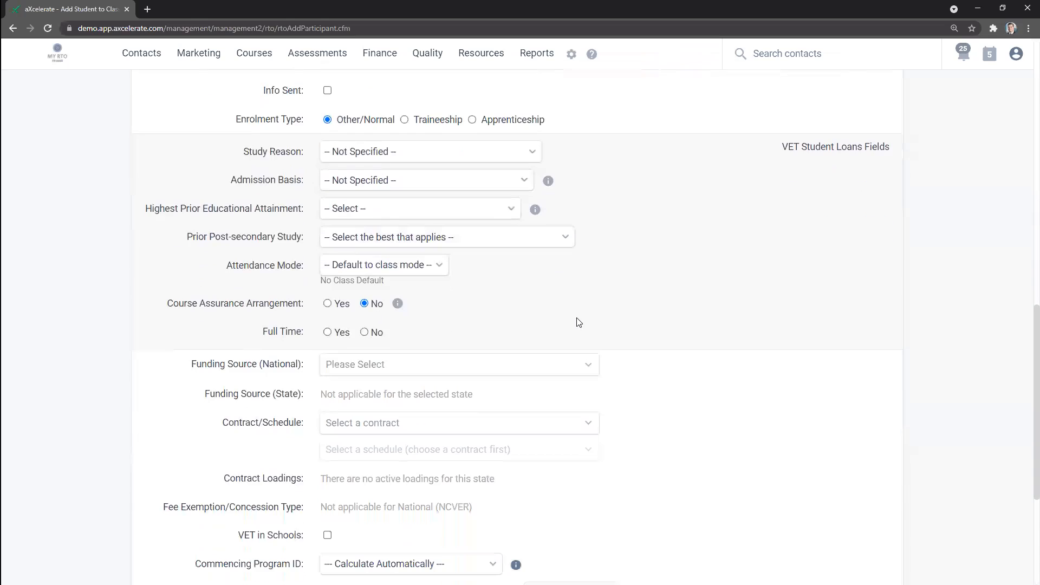
scroll(364, 537, "down", 3)
left_click(374, 534)
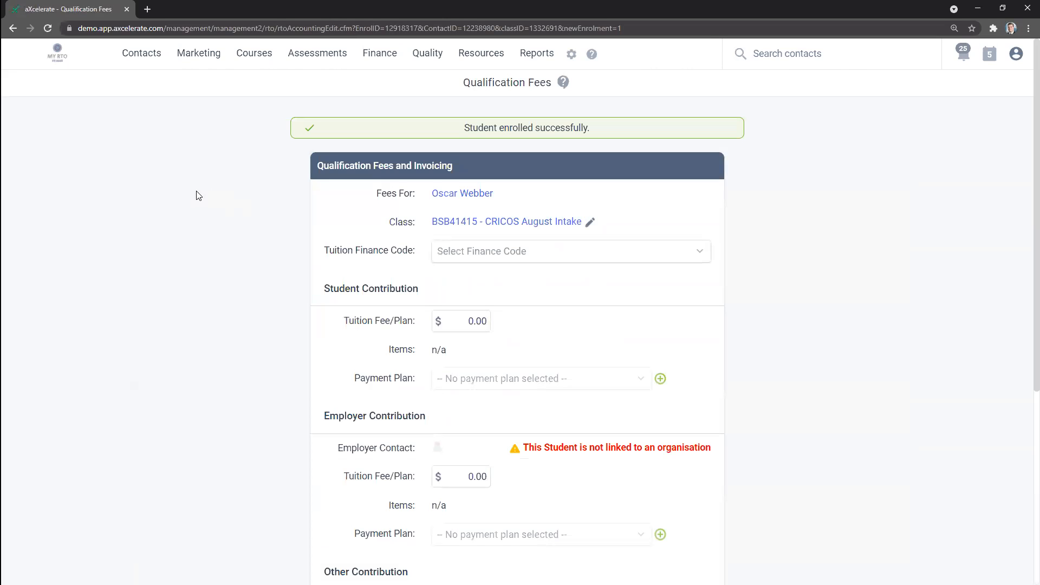
Step: Check the student's workshop participation record, and examine the class dates and the student's row in the BSB41415 - CRICOS August Intake class matrix
left_click(472, 196)
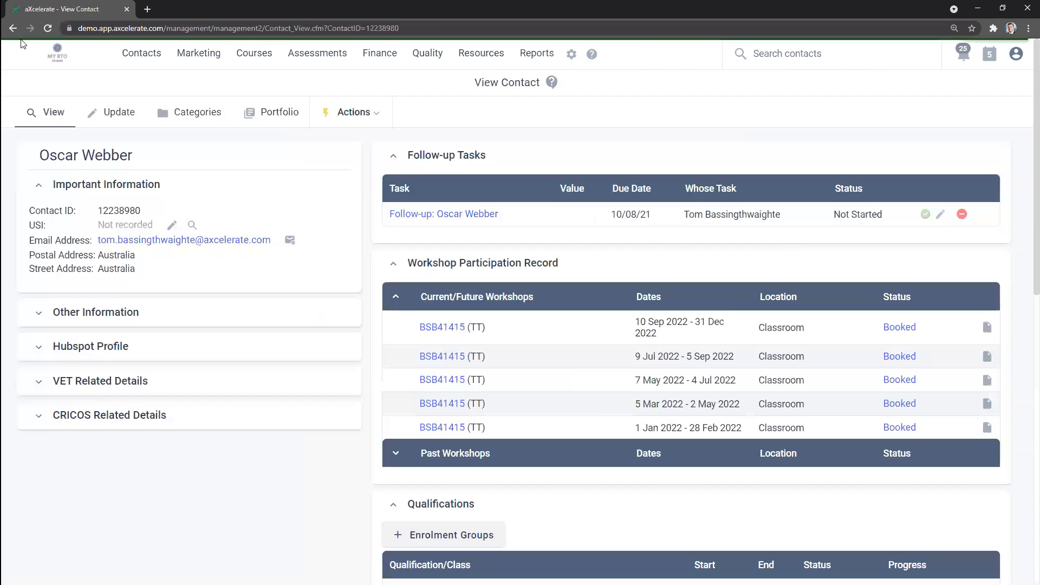
key("alt+Left")
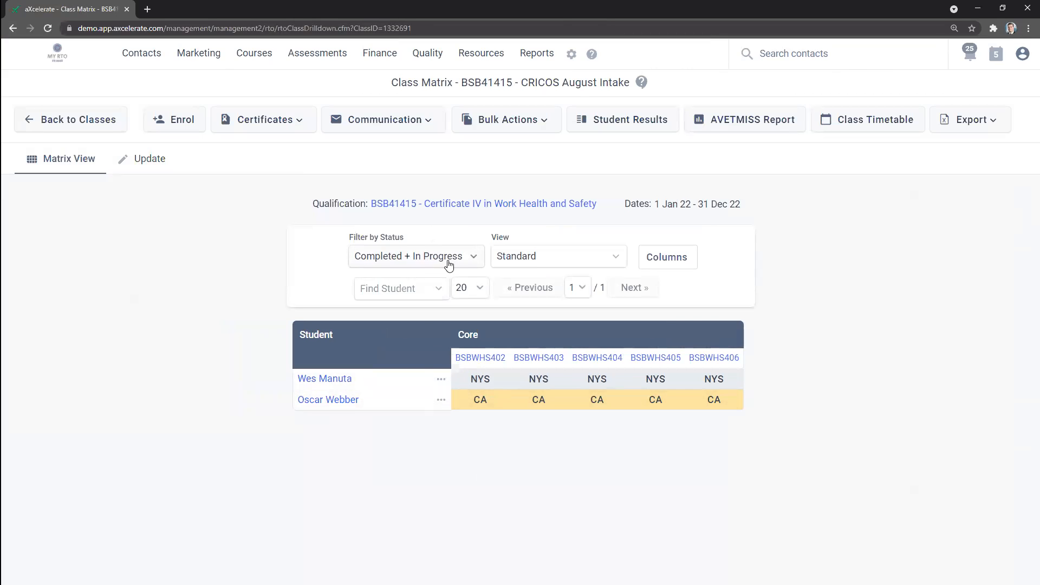
left_click_drag(379, 401, 298, 401)
left_click(166, 457)
left_click_drag(654, 206, 689, 209)
left_click(477, 178)
left_click_drag(384, 81, 652, 90)
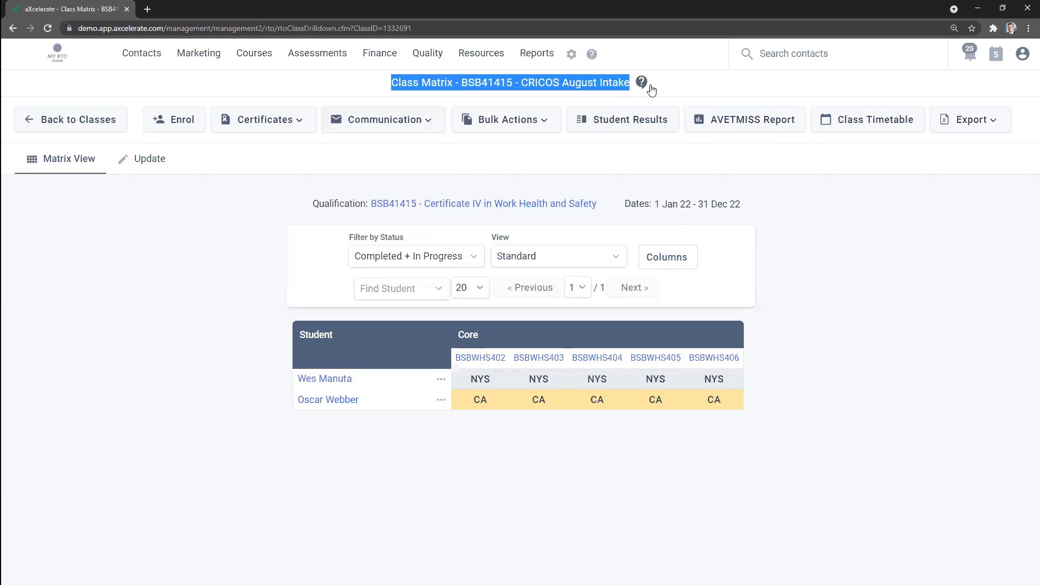
Step: View the class attendance page for the Mon, 3 Jan 2022 session and return to the class matrix
left_click(529, 128)
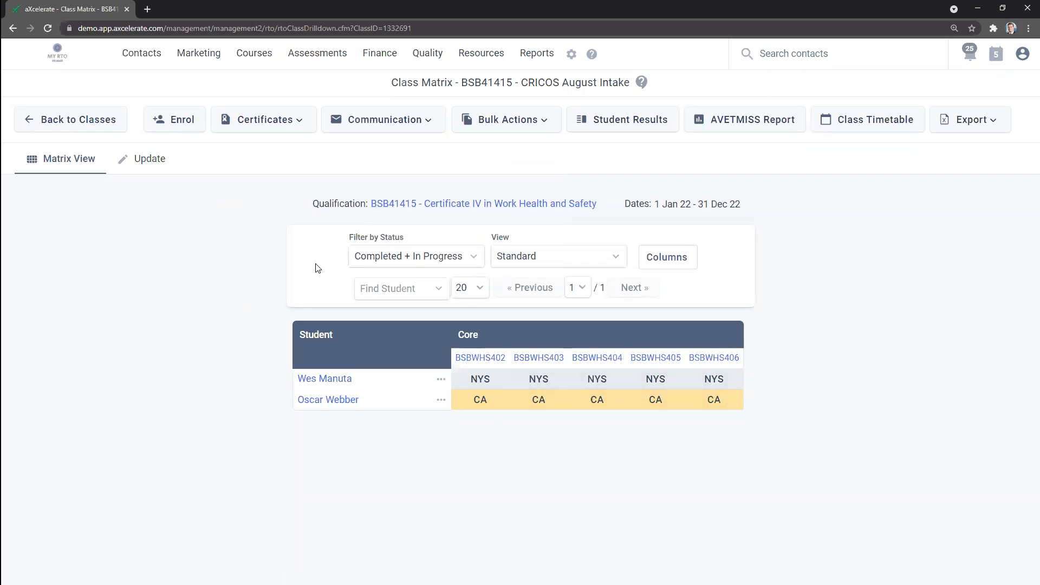
left_click(516, 126)
left_click(425, 233)
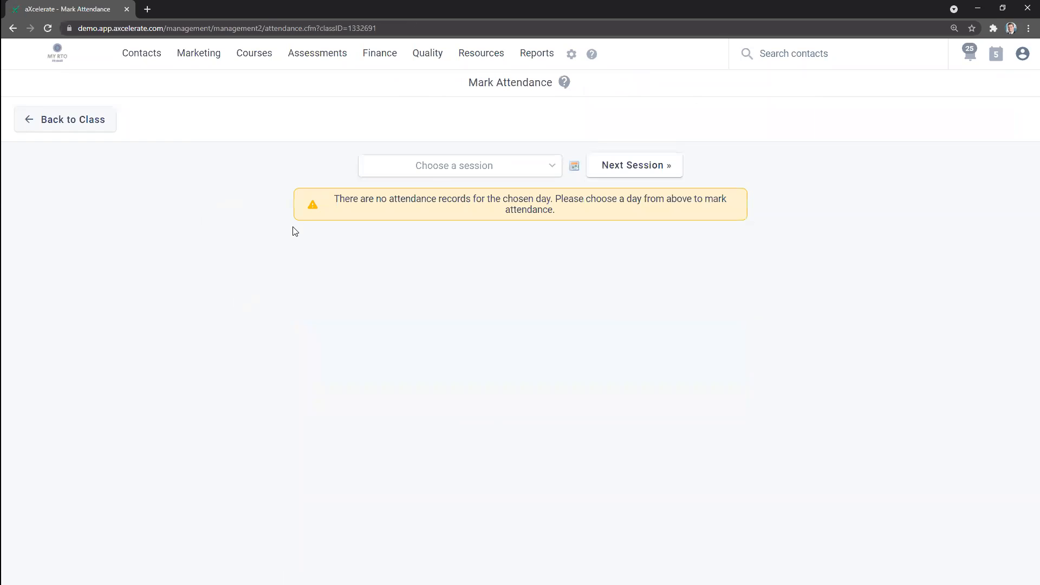
left_click(432, 180)
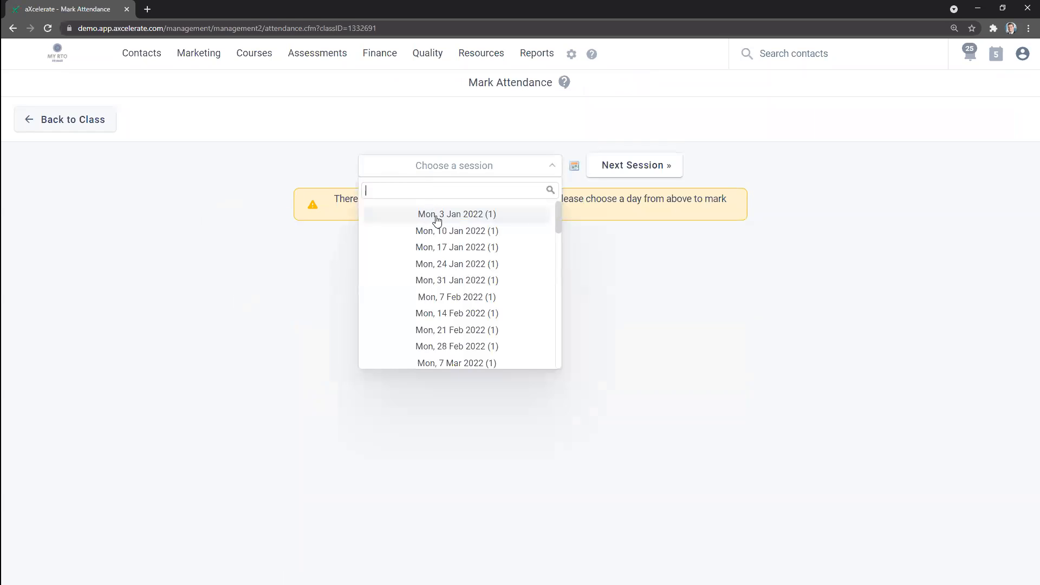
left_click(442, 216)
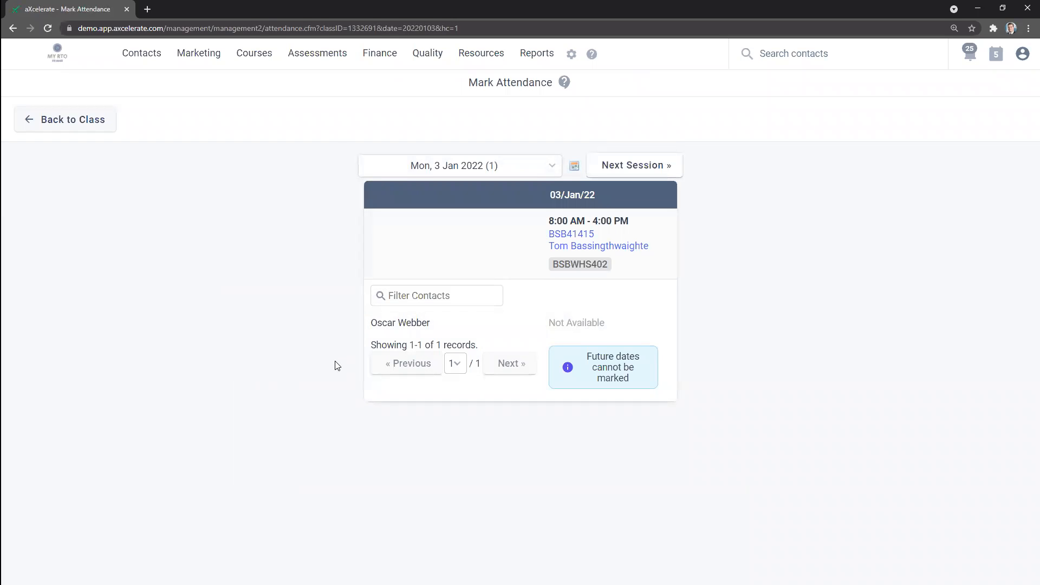
left_click_drag(573, 194, 556, 196)
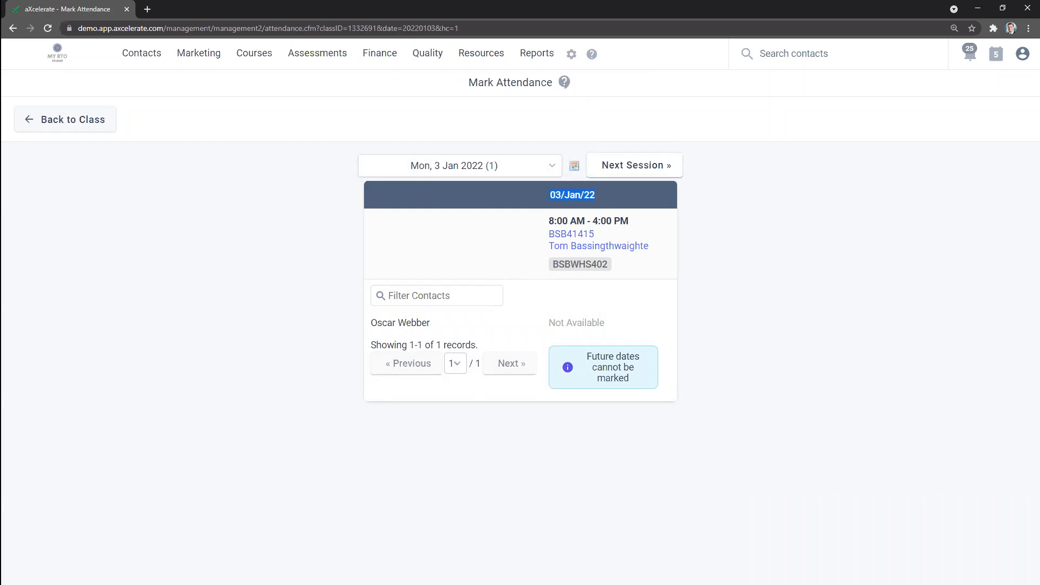
left_click(455, 279)
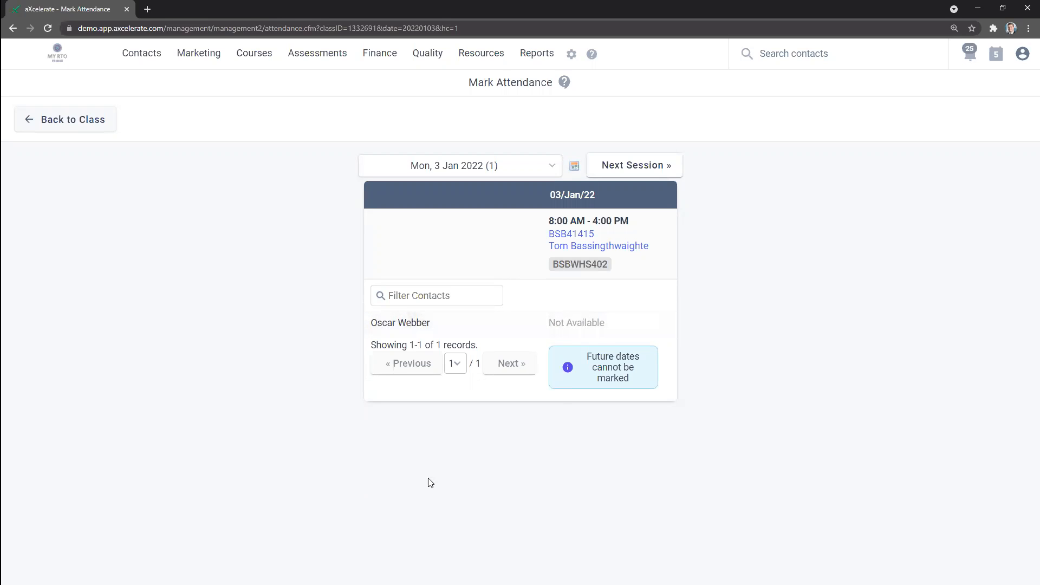
left_click(12, 30)
left_click(12, 30)
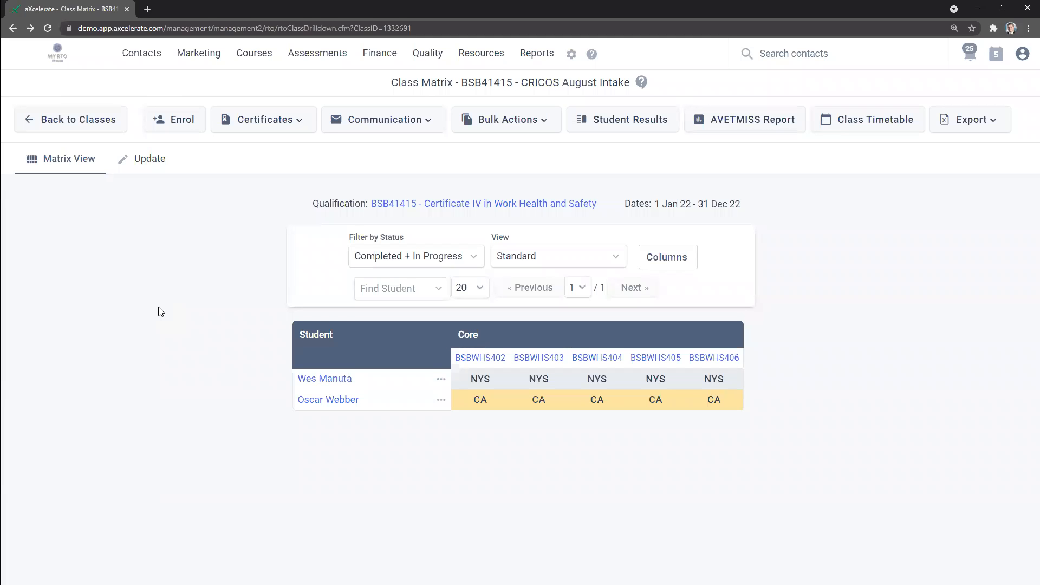
Step: Open the newly enrolled student's enrolment from the class matrix and generate the CRICOS - Attendance Warning Letter template
left_click_drag(382, 408, 187, 424)
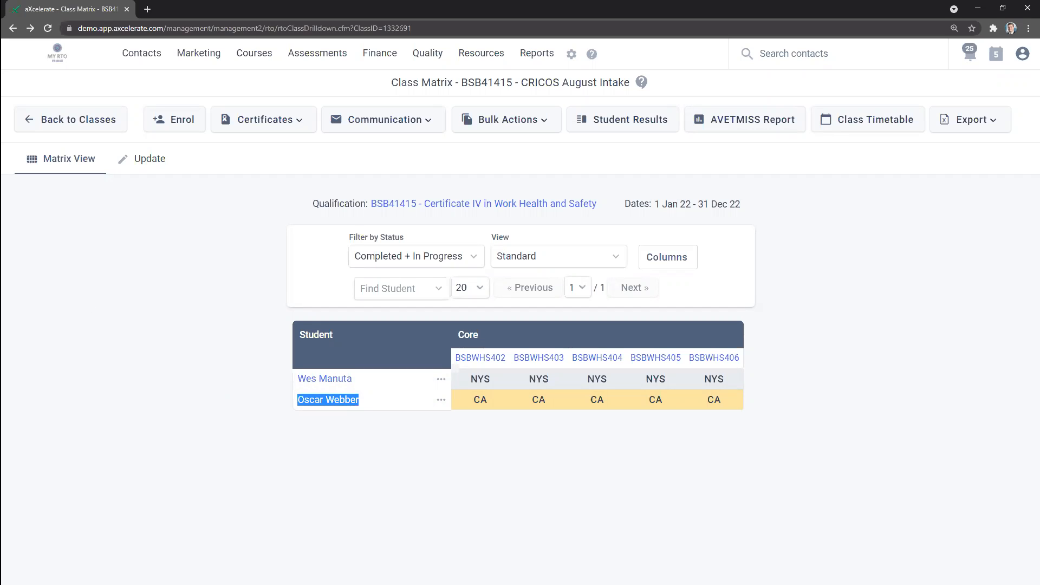
left_click(338, 456)
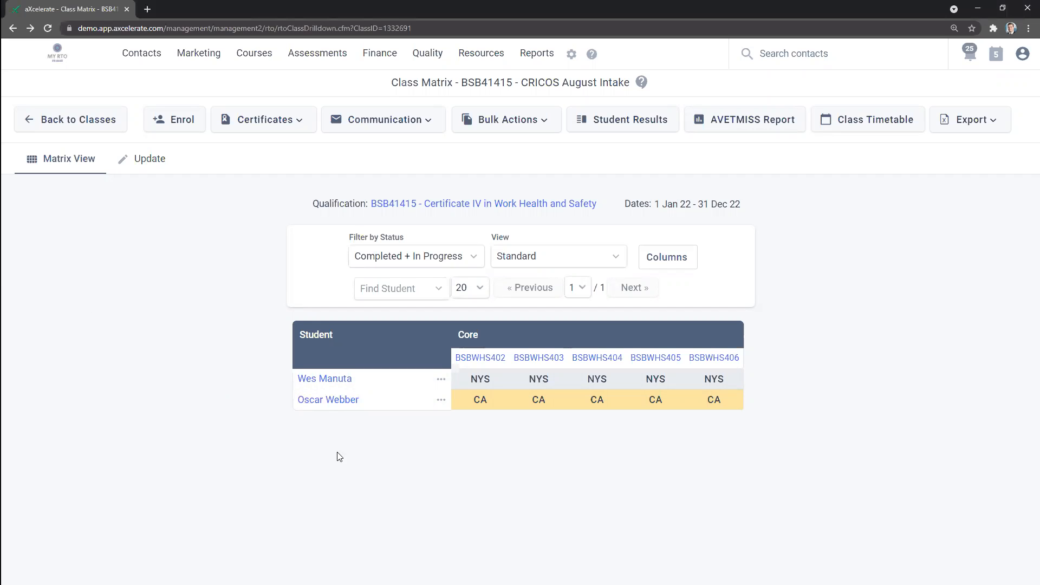
left_click(328, 401)
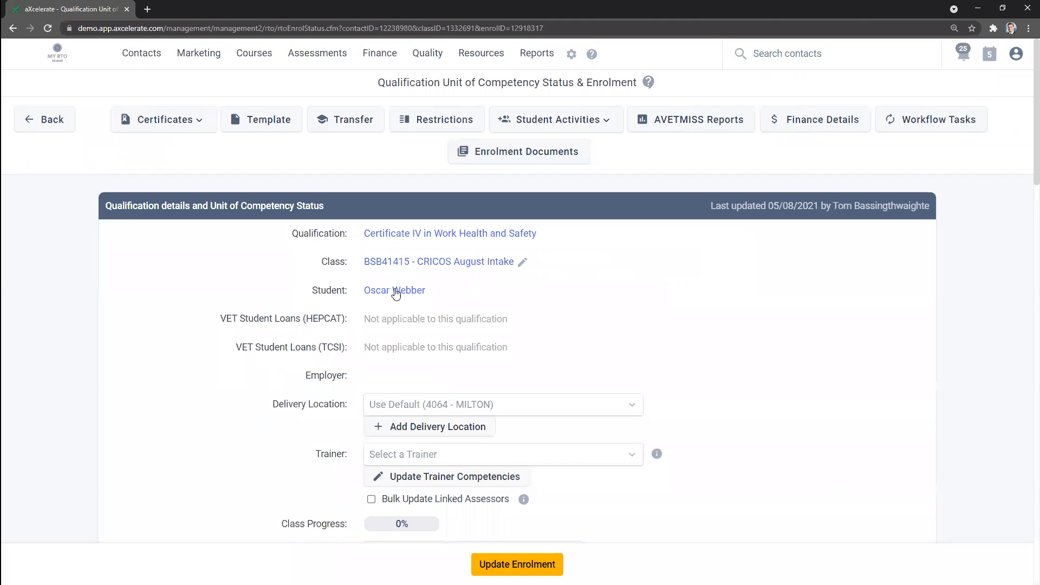
left_click(268, 122)
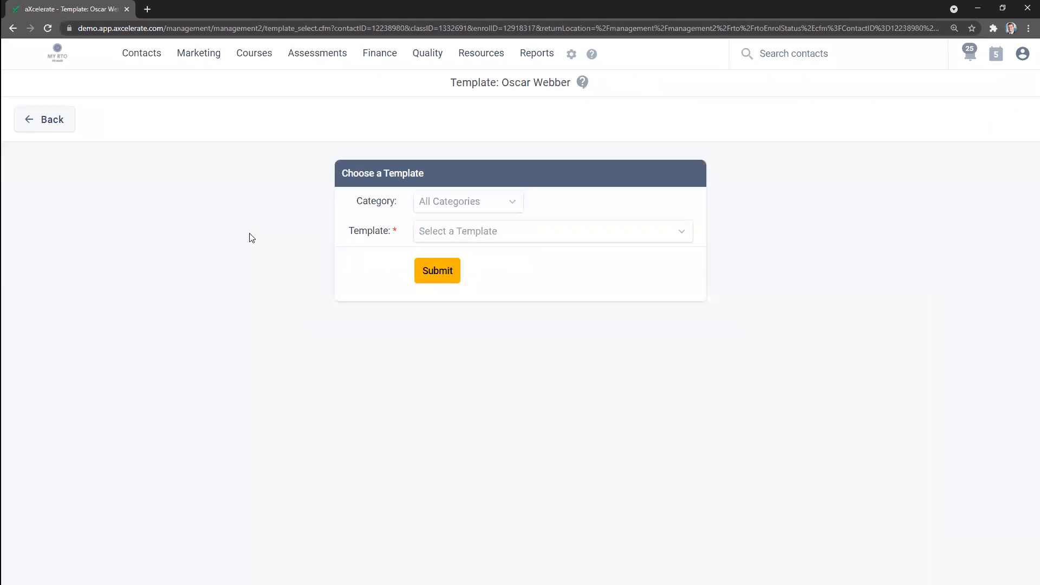
left_click(476, 232)
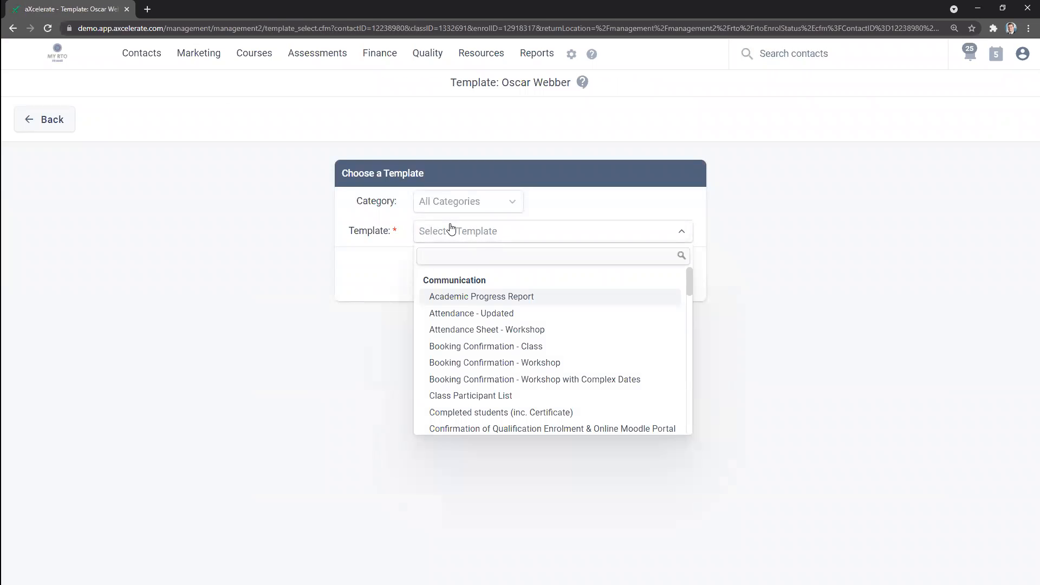
type("atten")
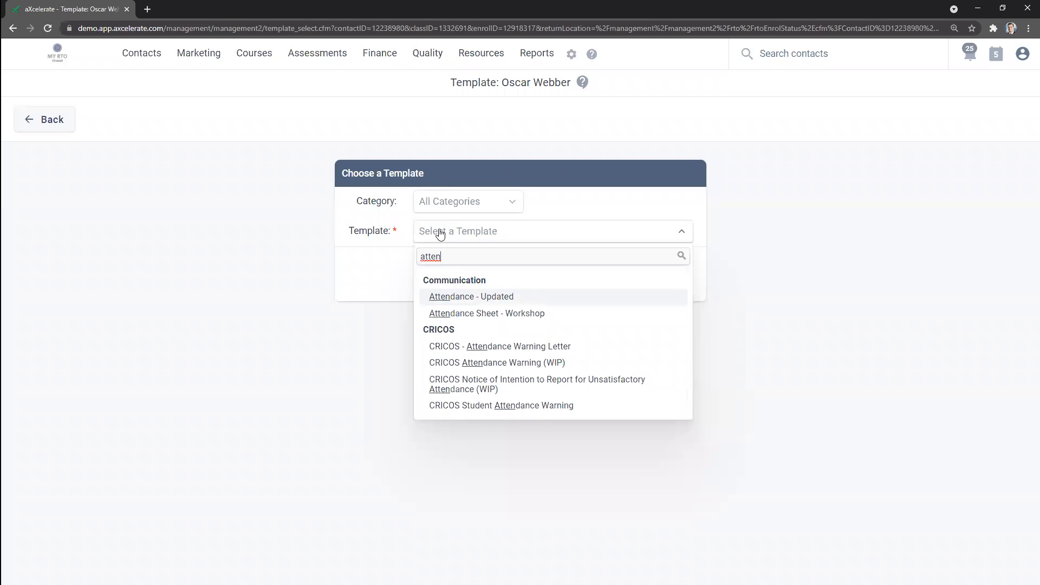
left_click(515, 350)
left_click(440, 275)
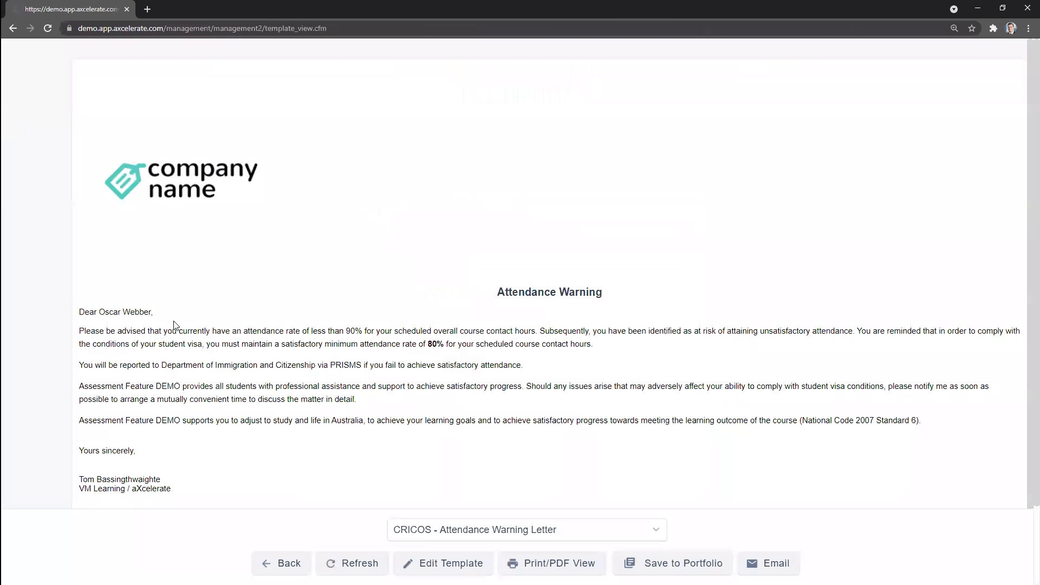
Step: Review the attendance warning letter's wording and its portfolio saving options, and send the letter to the student as an email
left_click_drag(72, 327, 415, 397)
left_click(459, 494)
left_click_drag(412, 344, 448, 353)
left_click(445, 495)
left_click(673, 563)
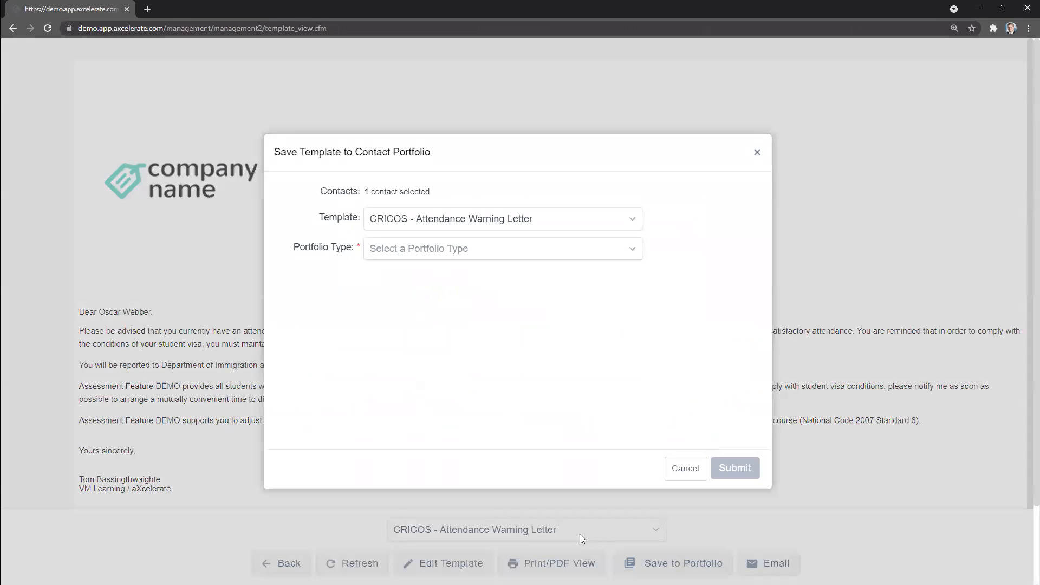
left_click(681, 469)
left_click(742, 564)
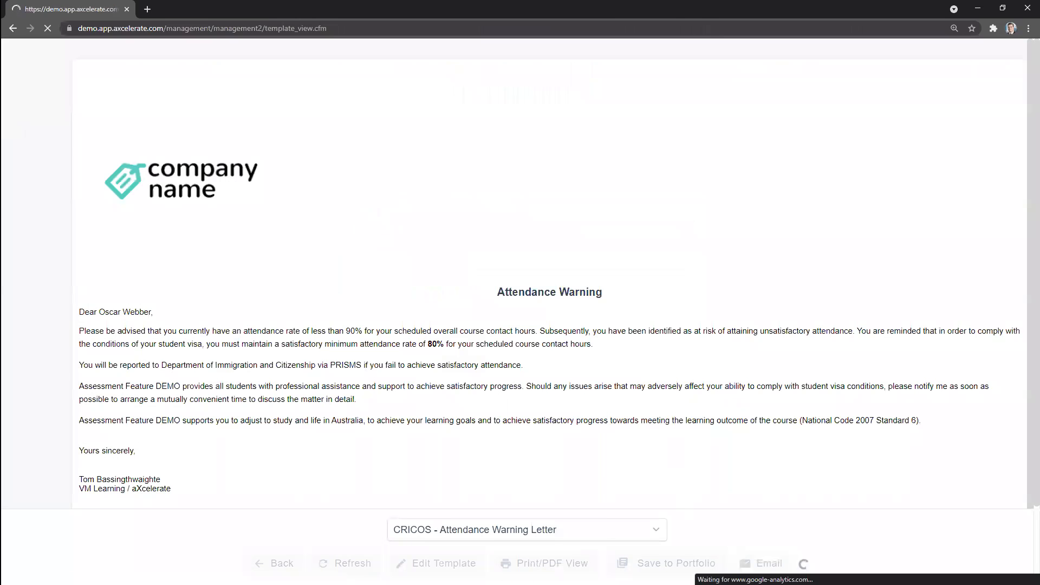
scroll(684, 504, "down", 1)
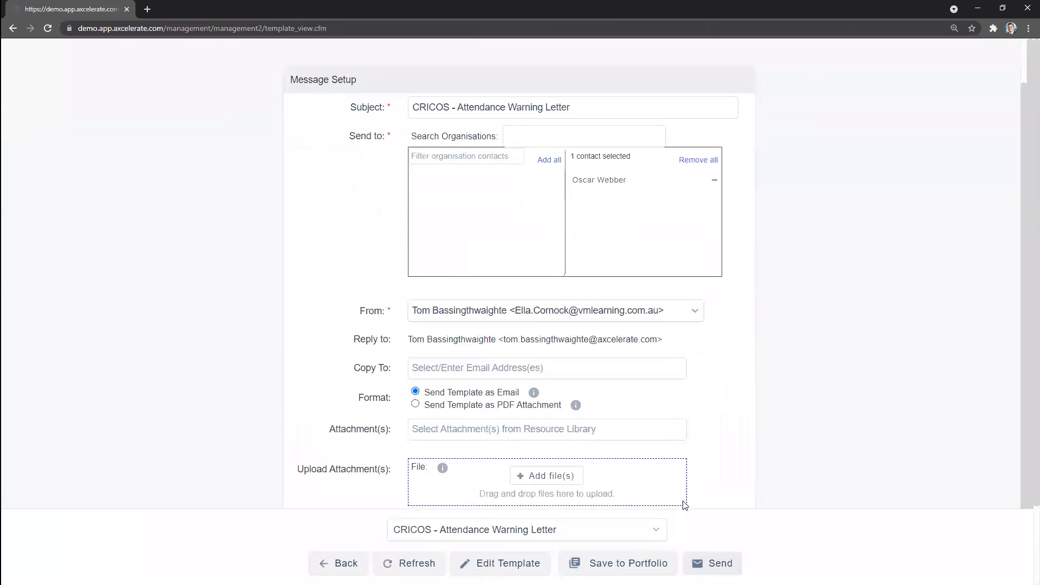
left_click(706, 563)
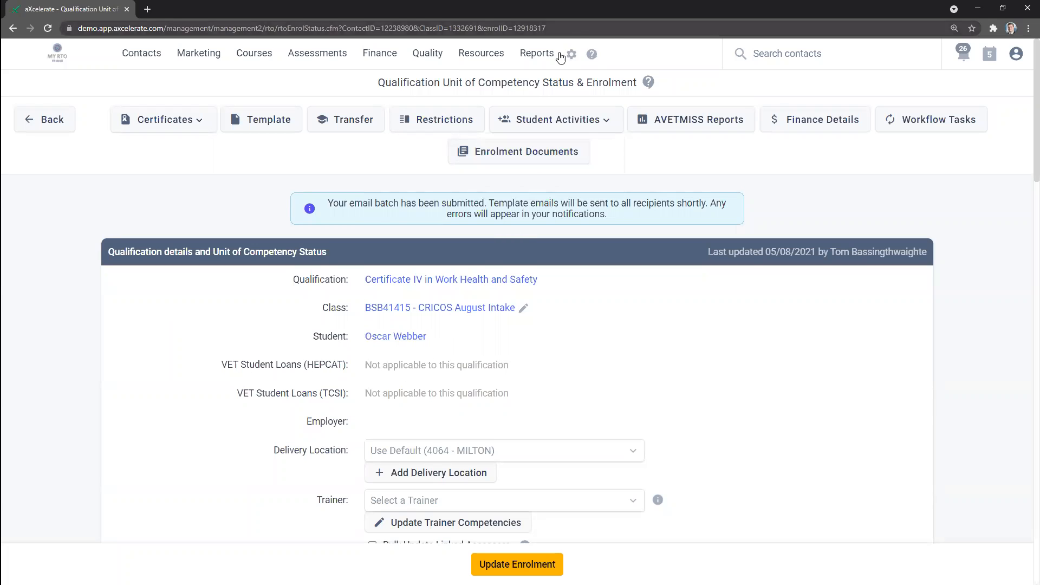
Step: Open the saved reports in a separate browser tab and filter them by CRICOS
mouse_move(548, 57)
left_click(560, 108)
mouse_move(539, 61)
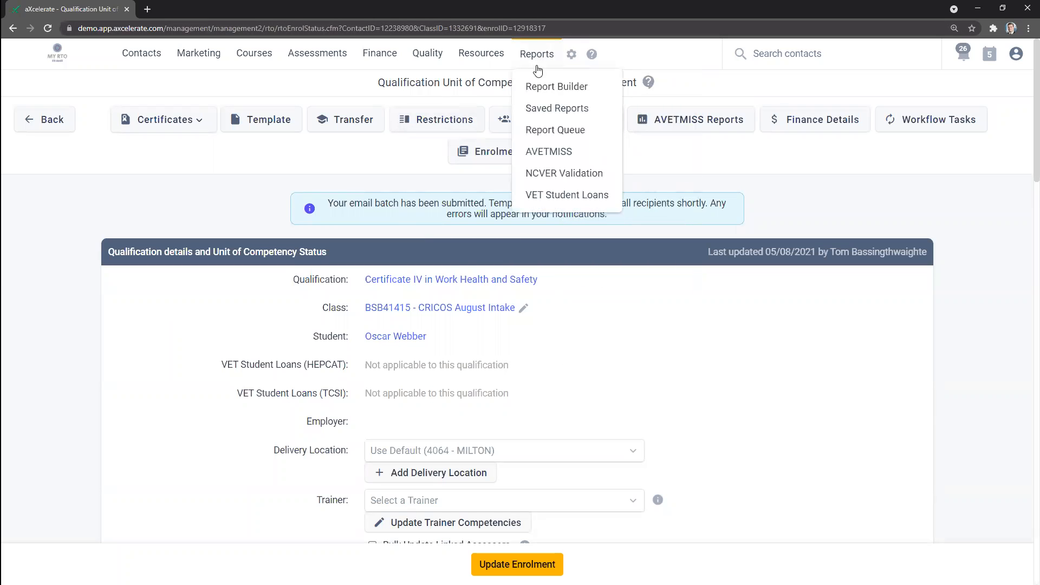
middle_click(555, 111)
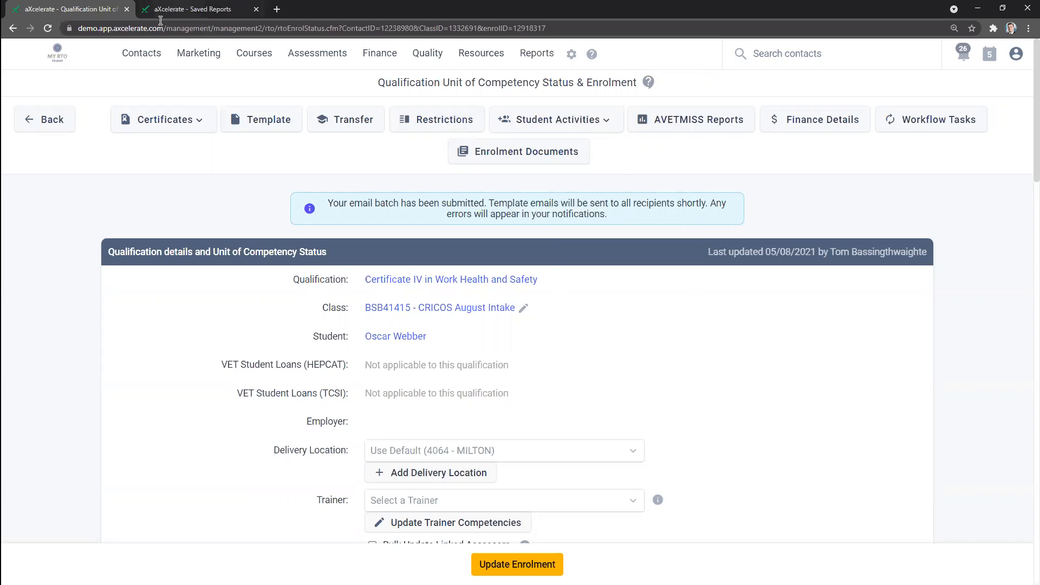
key("ctrl+Tab")
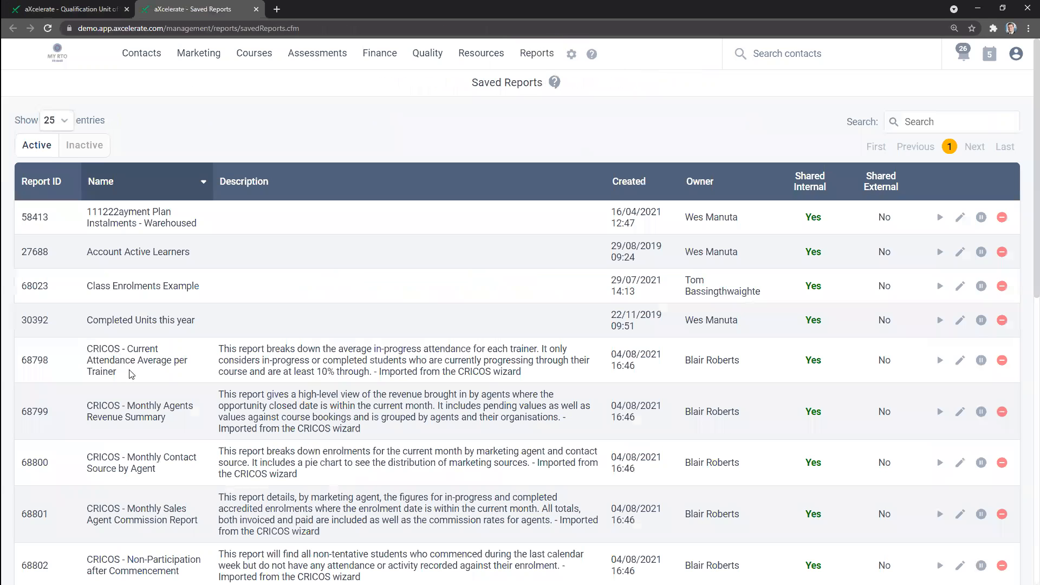
triple_click(99, 372)
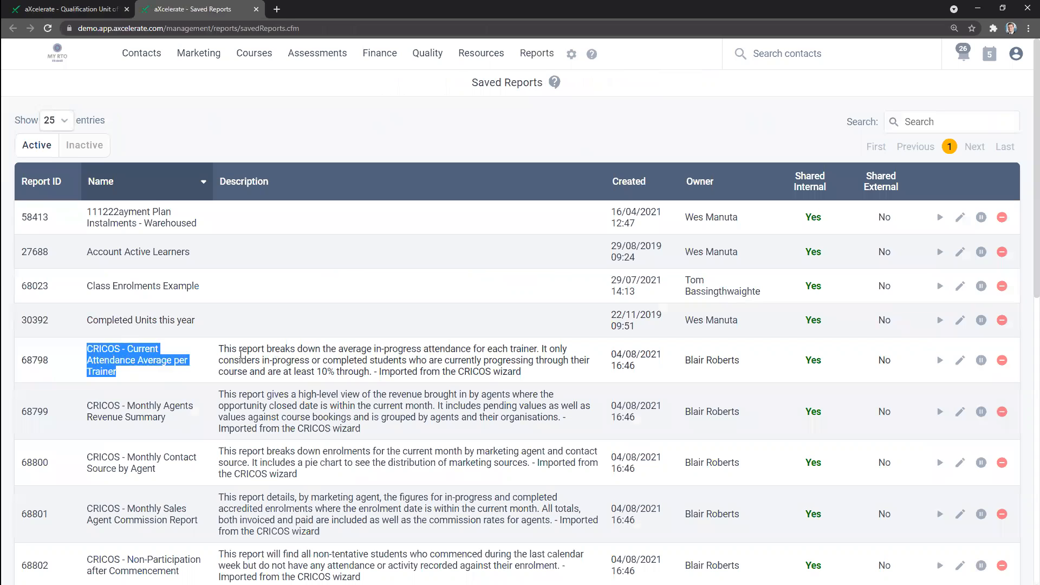
left_click(909, 120)
type("CR")
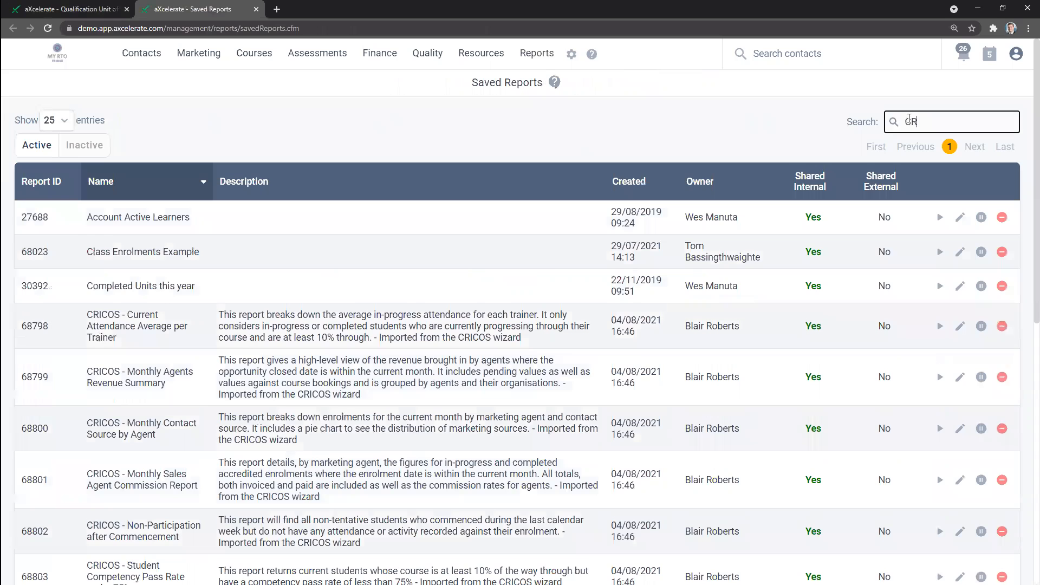
type("ICOS")
Step: Examine the names and descriptions of the filtered reports, especially CRICOS - Student Total Course Attendance under 80%
scroll(414, 158, "down", 1)
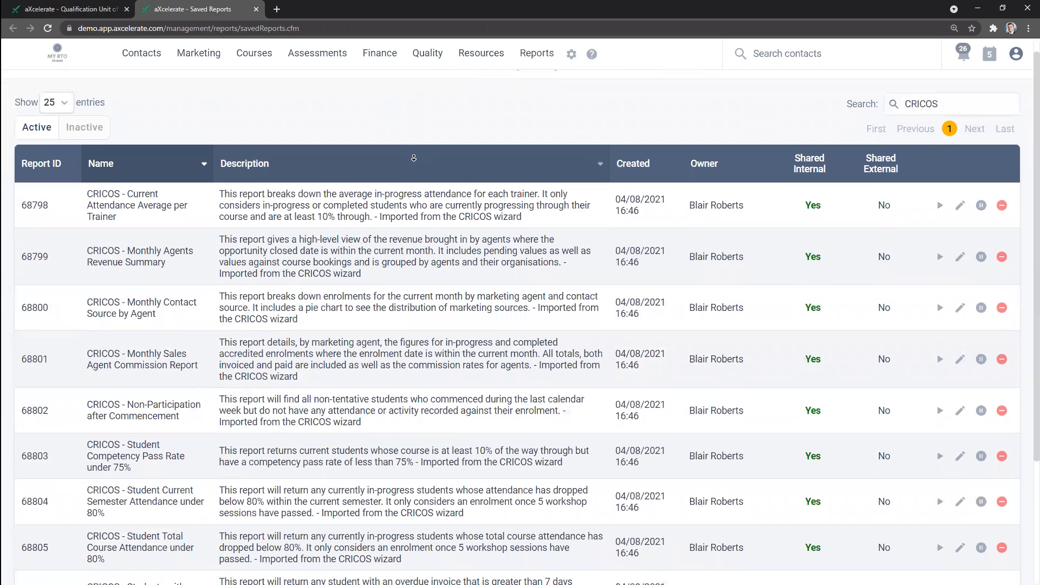
scroll(414, 157, "down", 2)
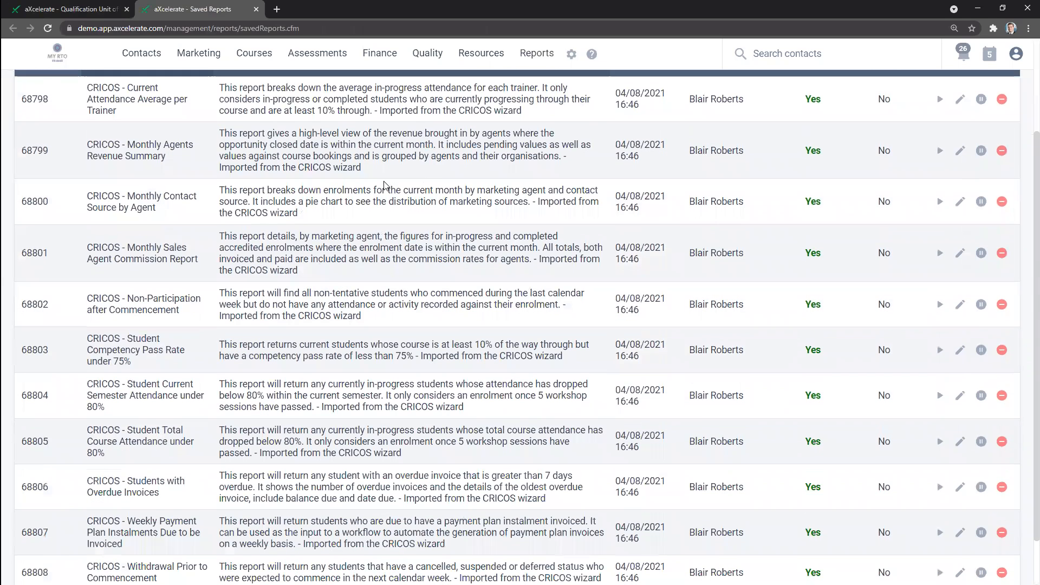
scroll(111, 158, "down", 1)
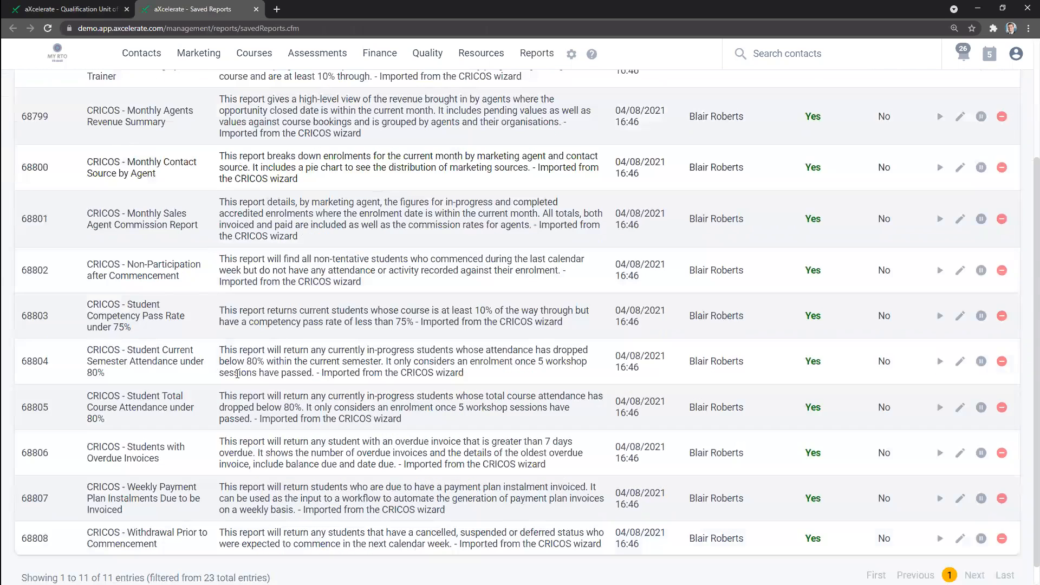
scroll(247, 397, "up", 1)
scroll(117, 417, "down", 1)
left_click_drag(114, 422, 87, 397)
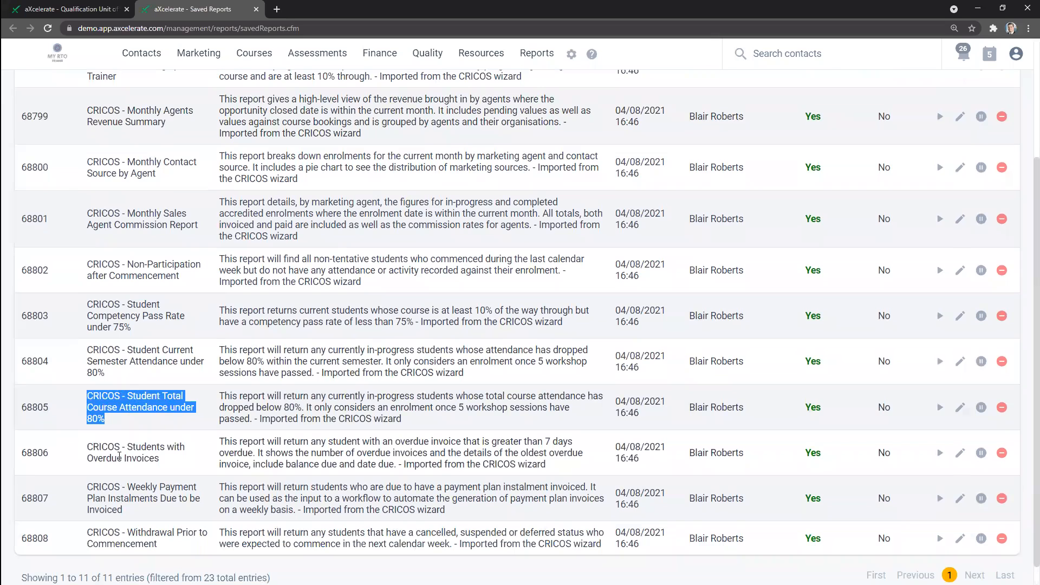
left_click(104, 422)
left_click_drag(104, 421, 125, 400)
mouse_move(571, 53)
left_click(181, 421)
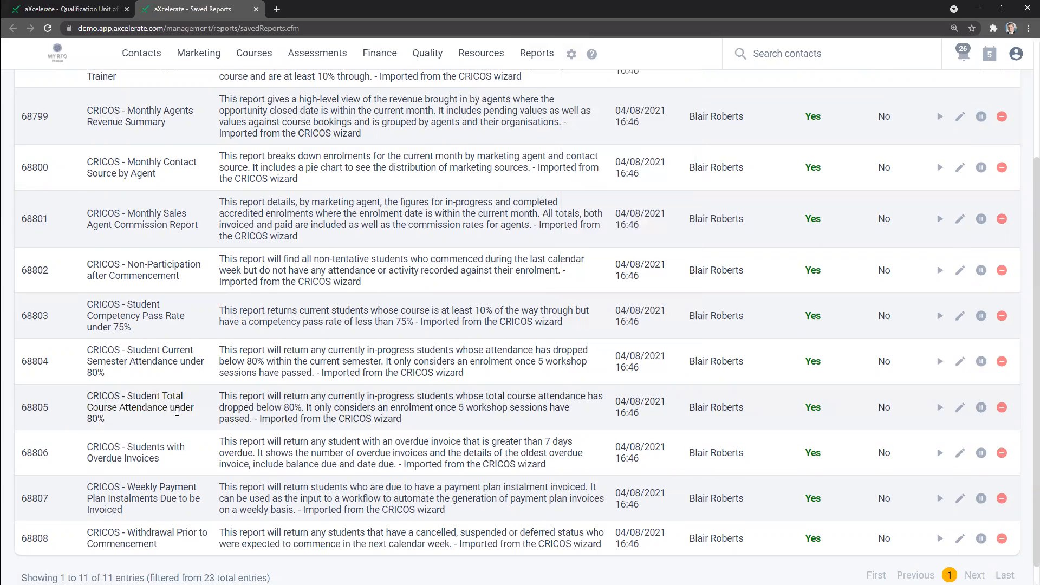
Step: Look through the whole list of CRICOS saved reports once more, from the attendance average report to the withdrawal report
scroll(350, 408, "up", 2)
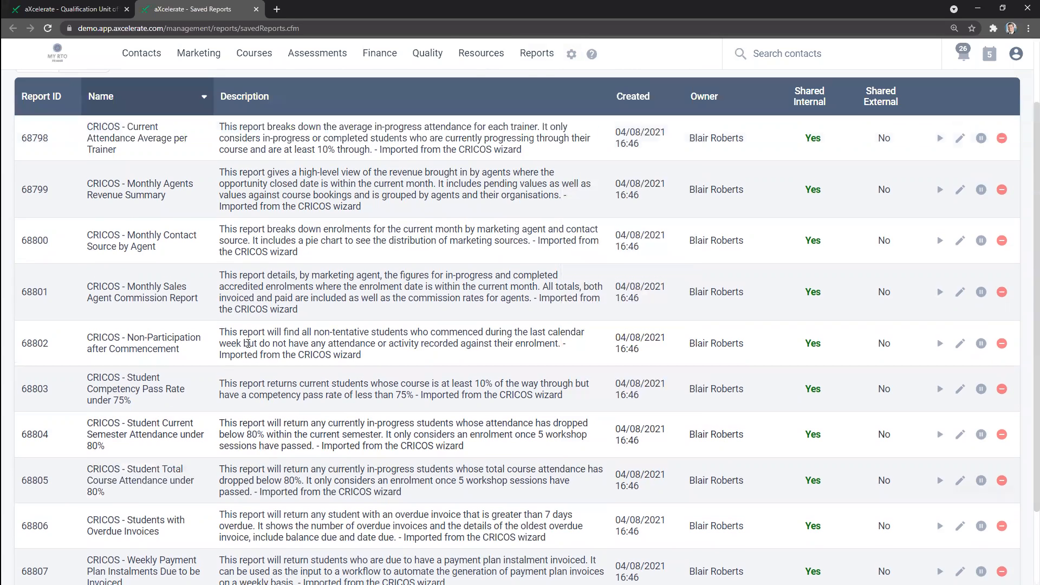
scroll(247, 344, "up", 2)
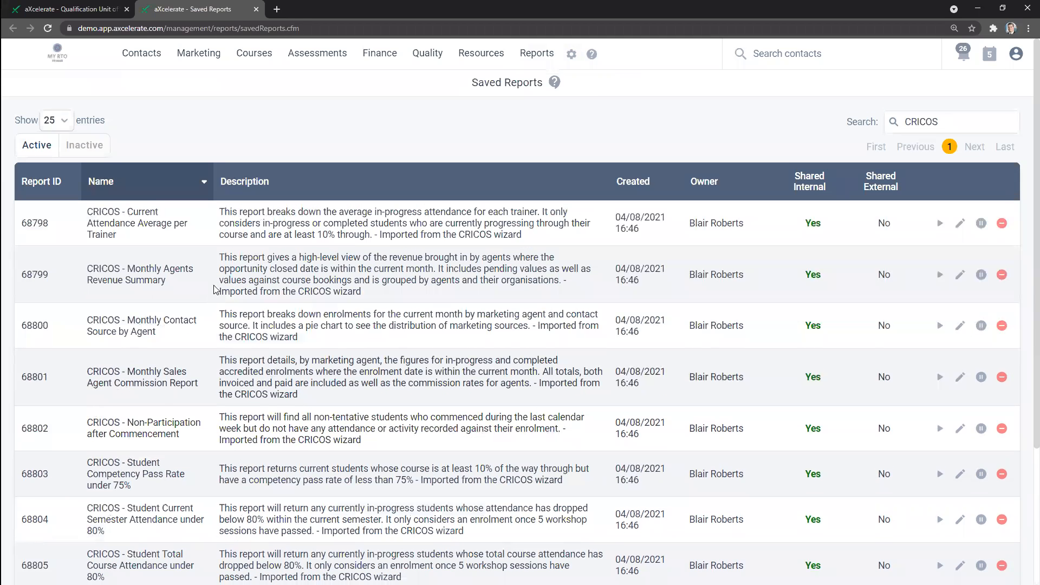
scroll(208, 320, "down", 1)
scroll(207, 320, "down", 1)
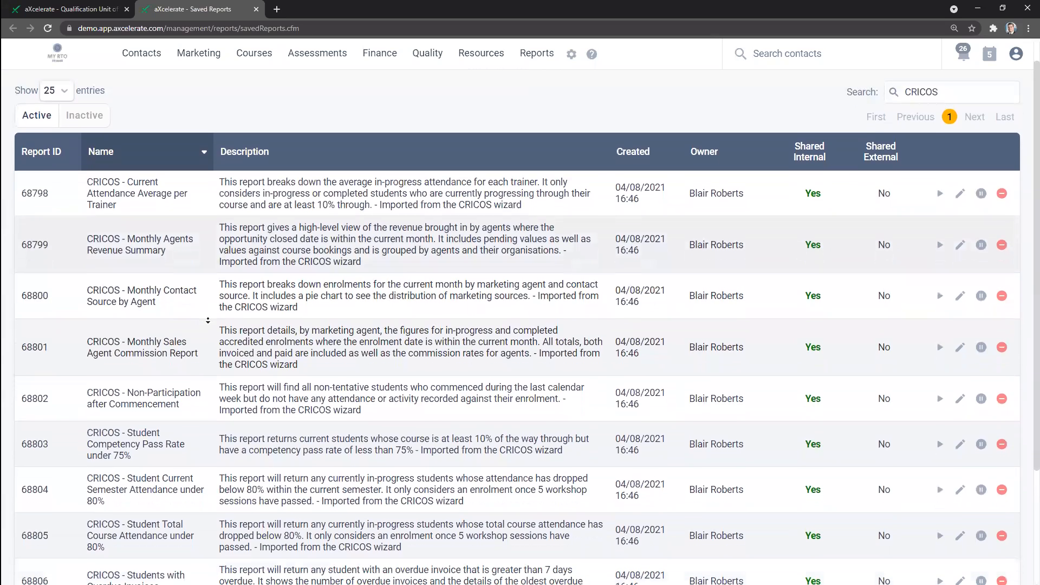
scroll(199, 324, "down", 2)
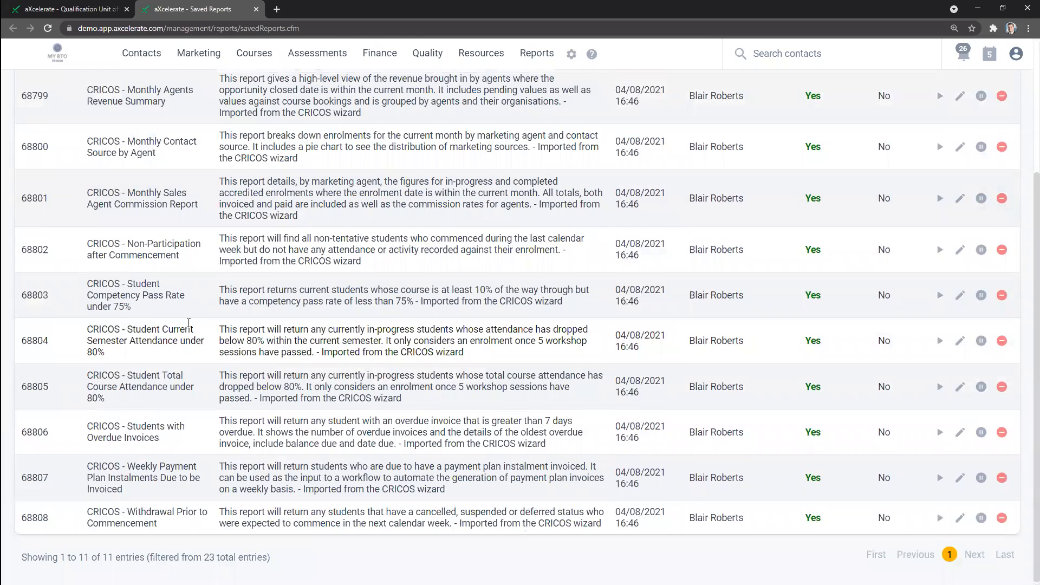
scroll(190, 324, "up", 2)
scroll(182, 331, "up", 2)
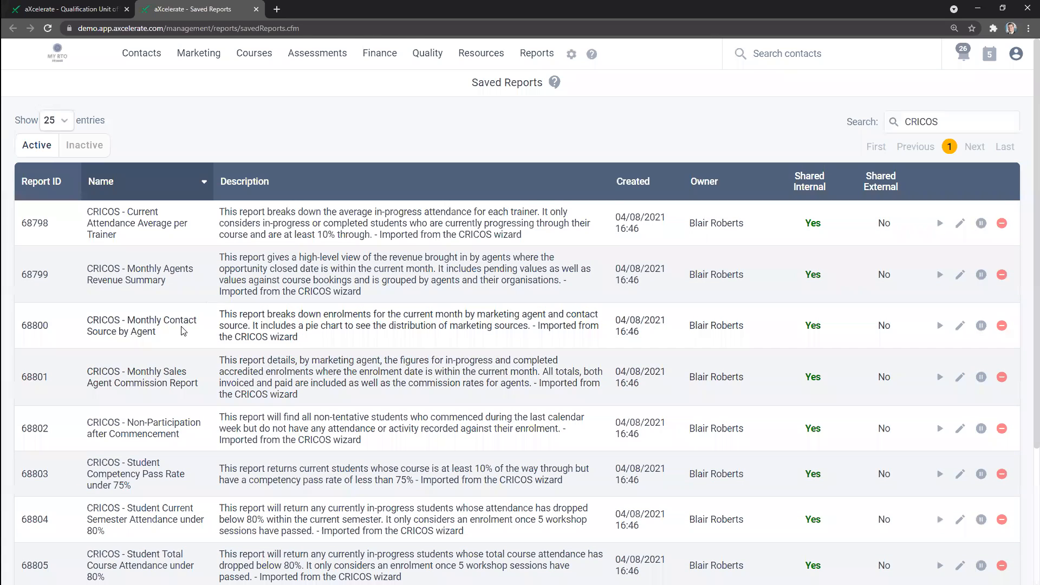